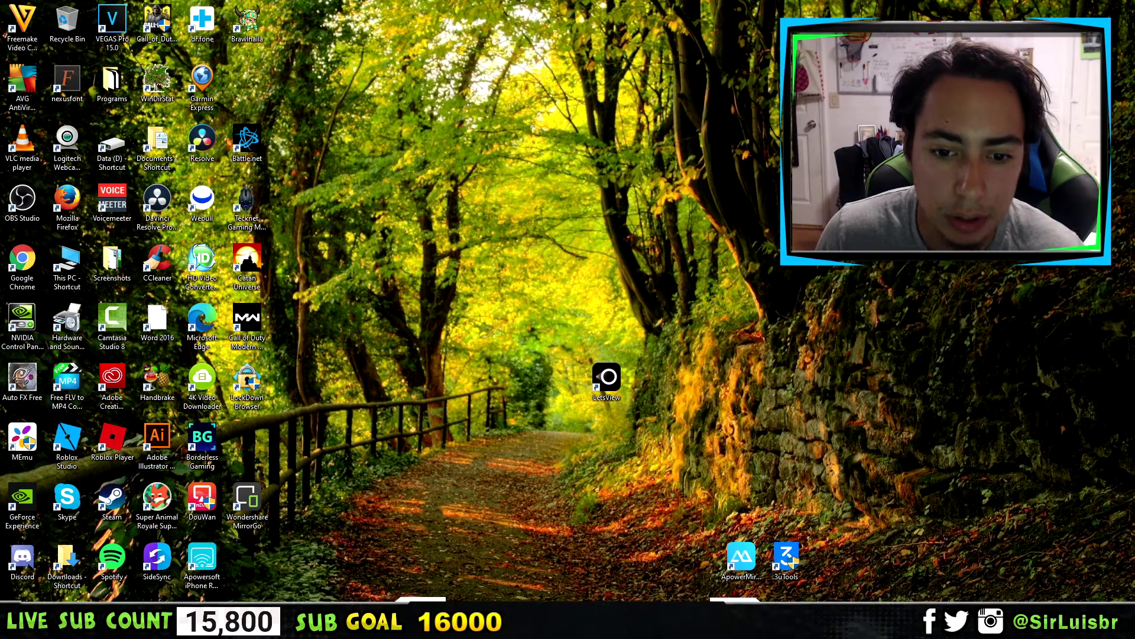
- Launch LetsView and switch to Computer Screen Mirroring, which prompts for the receiver's PIN code
left_click_drag(615, 383, 570, 330)
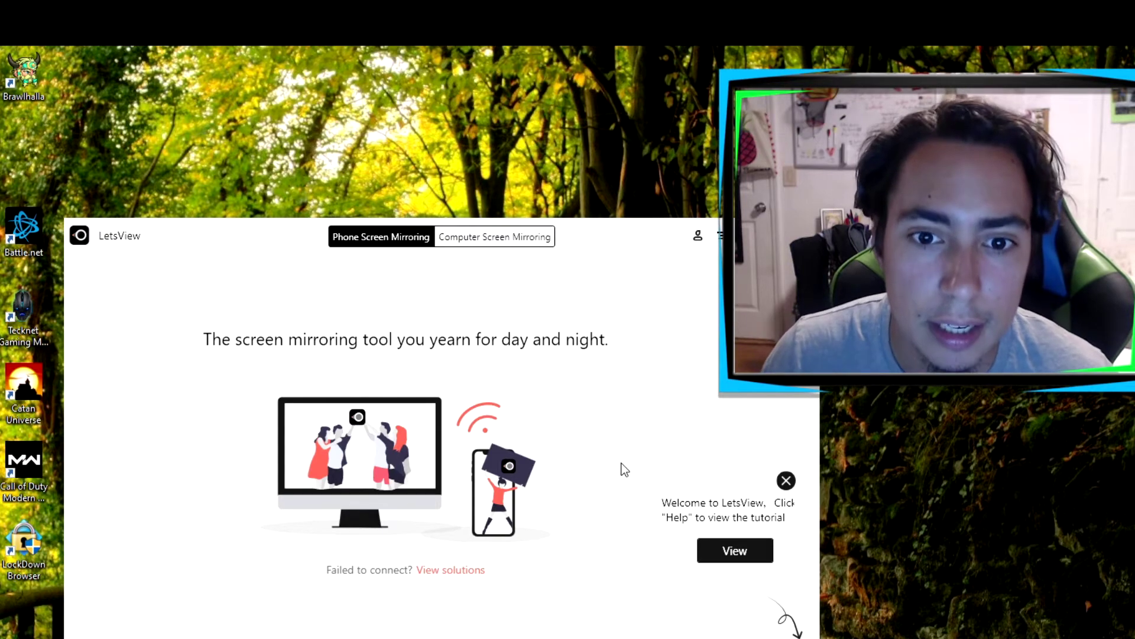
mouse_move(612, 242)
left_mouse_down()
mouse_move(410, 233)
mouse_move(614, 231)
mouse_move(630, 247)
left_mouse_up()
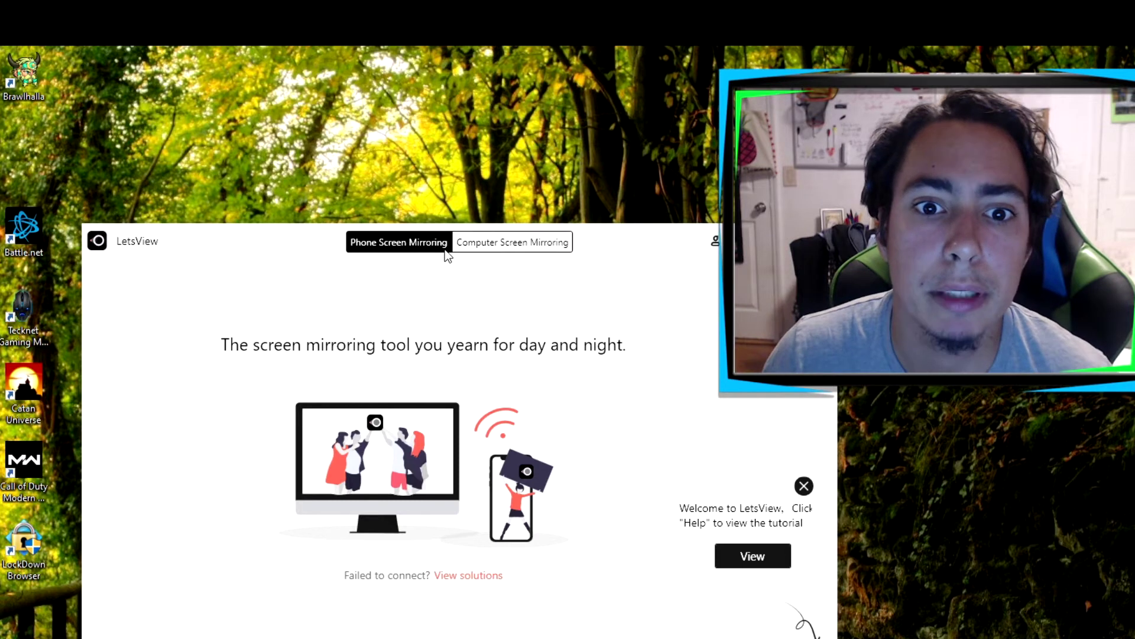
left_click(501, 246)
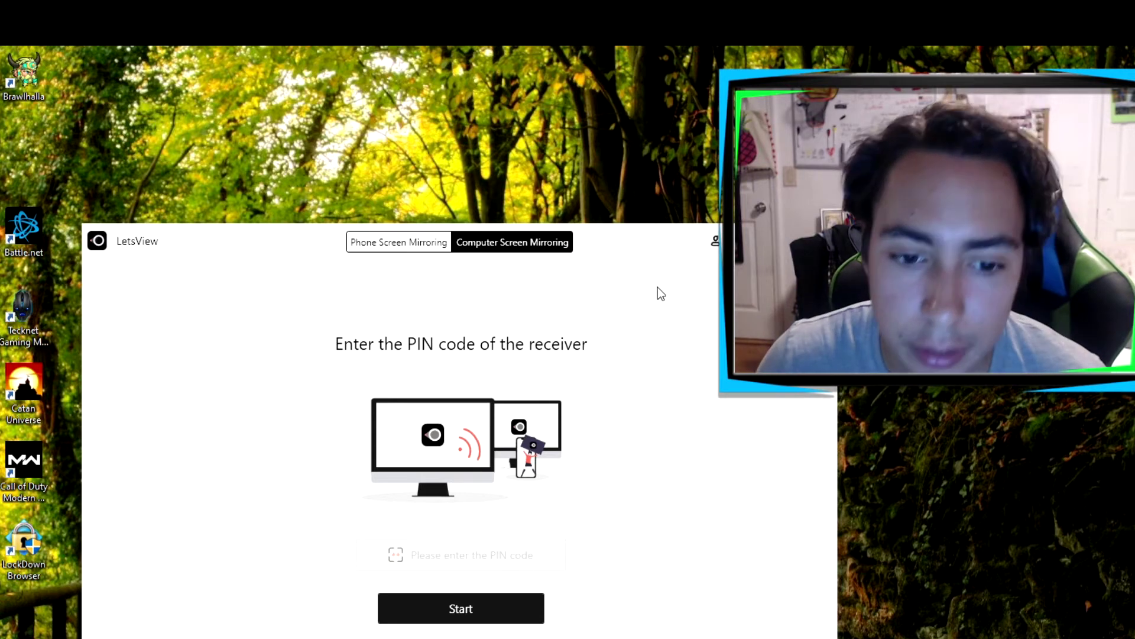
- Return to Phone Screen Mirroring so the iPhone home screen is mirrored over AirPlay
left_click(390, 251)
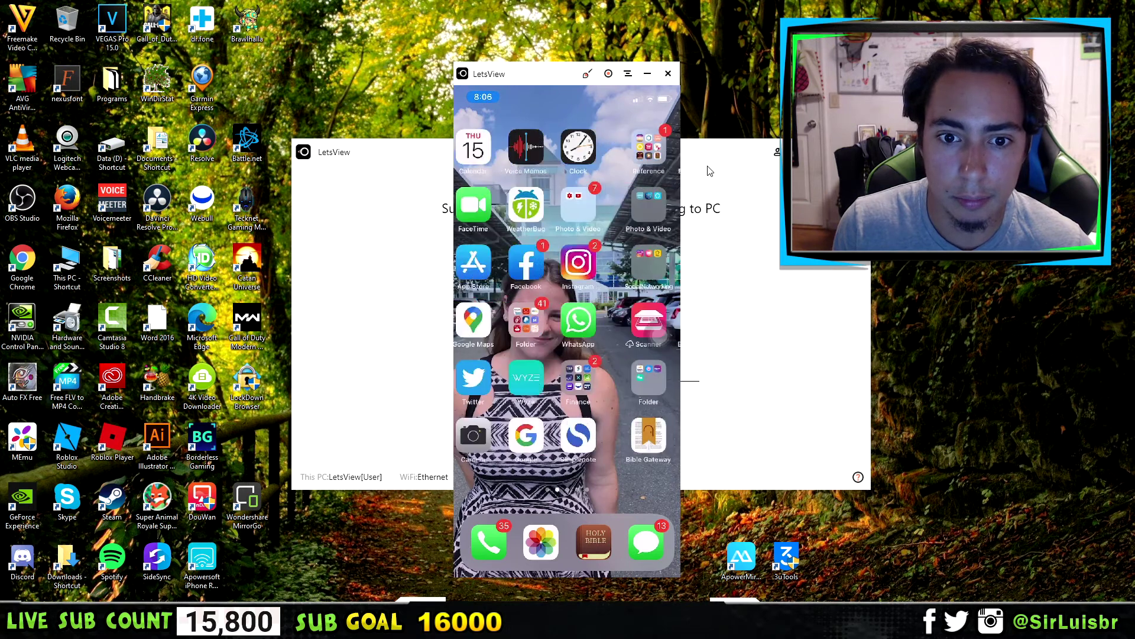
- Draw red strokes over the mirrored home screen, then undo them all
left_click(587, 73)
mouse_move(583, 184)
left_mouse_down()
mouse_move(596, 301)
mouse_move(633, 289)
mouse_move(597, 373)
mouse_move(628, 340)
mouse_move(680, 427)
mouse_move(677, 450)
mouse_move(701, 454)
mouse_move(617, 402)
left_mouse_up()
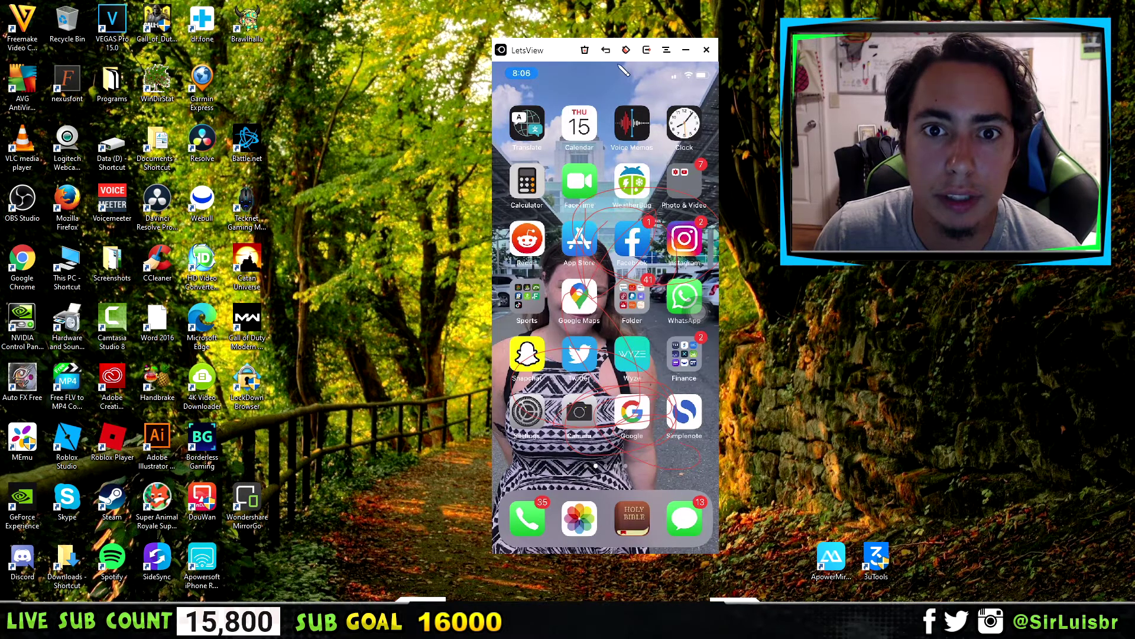
left_click(604, 51)
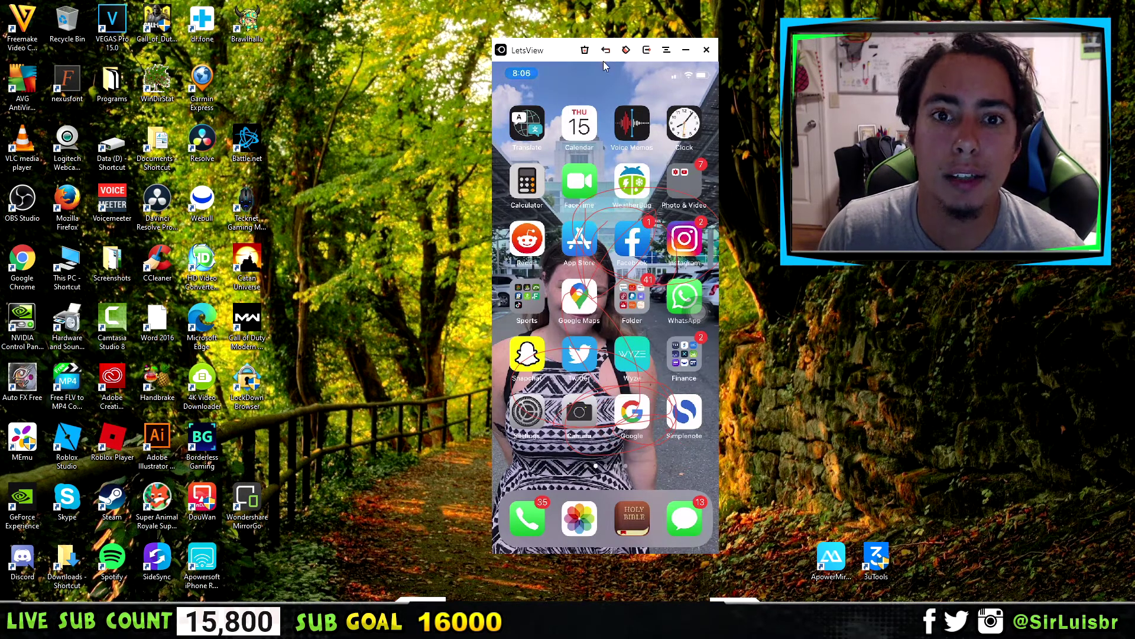
left_click(605, 51)
left_click(585, 51)
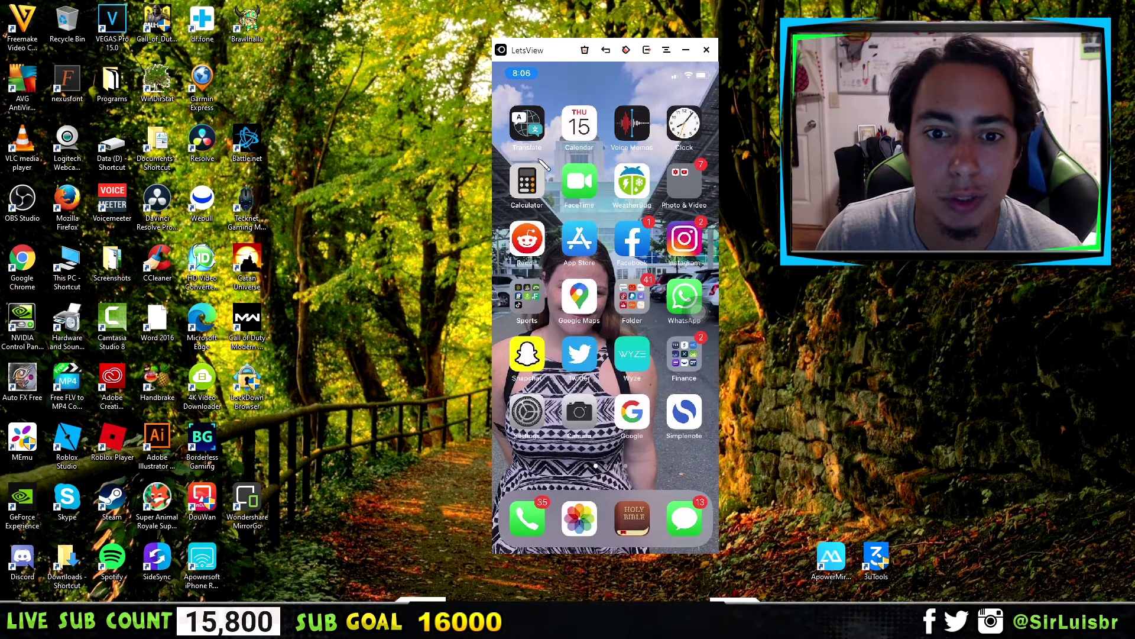
- Put away the annotation tools and show the mirrored iPhone full screen
left_click(626, 50)
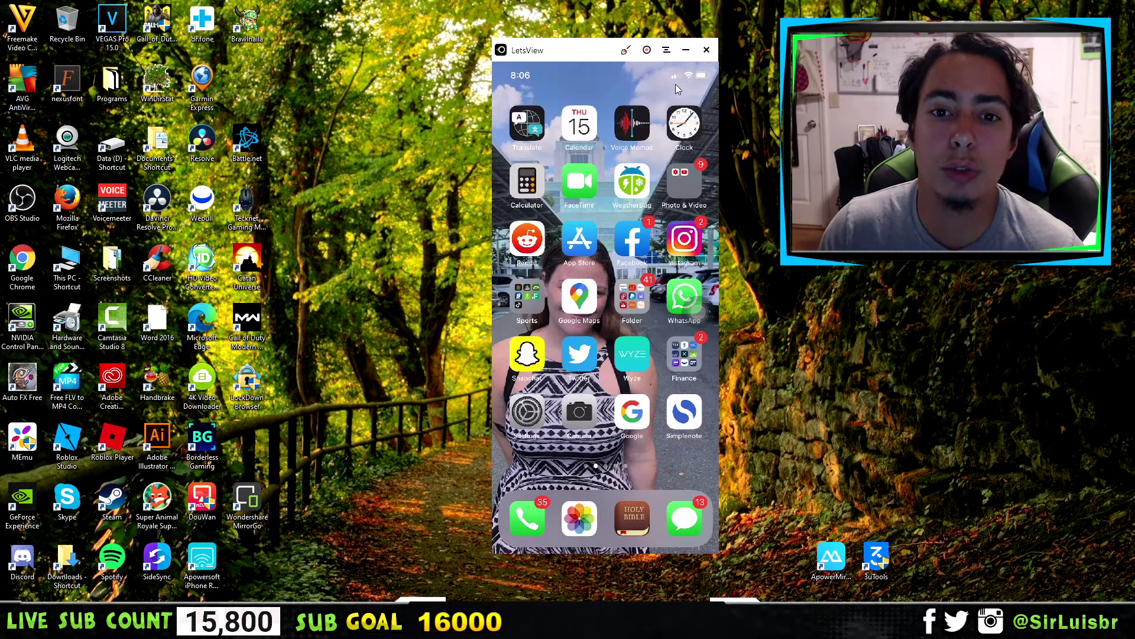
left_click(666, 52)
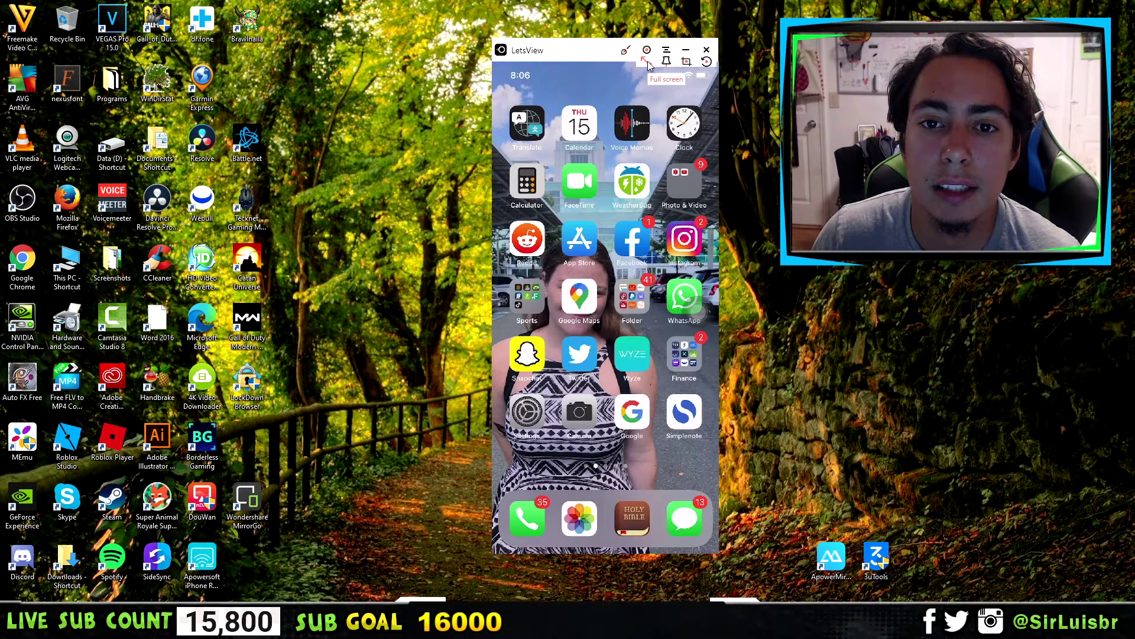
left_click(646, 62)
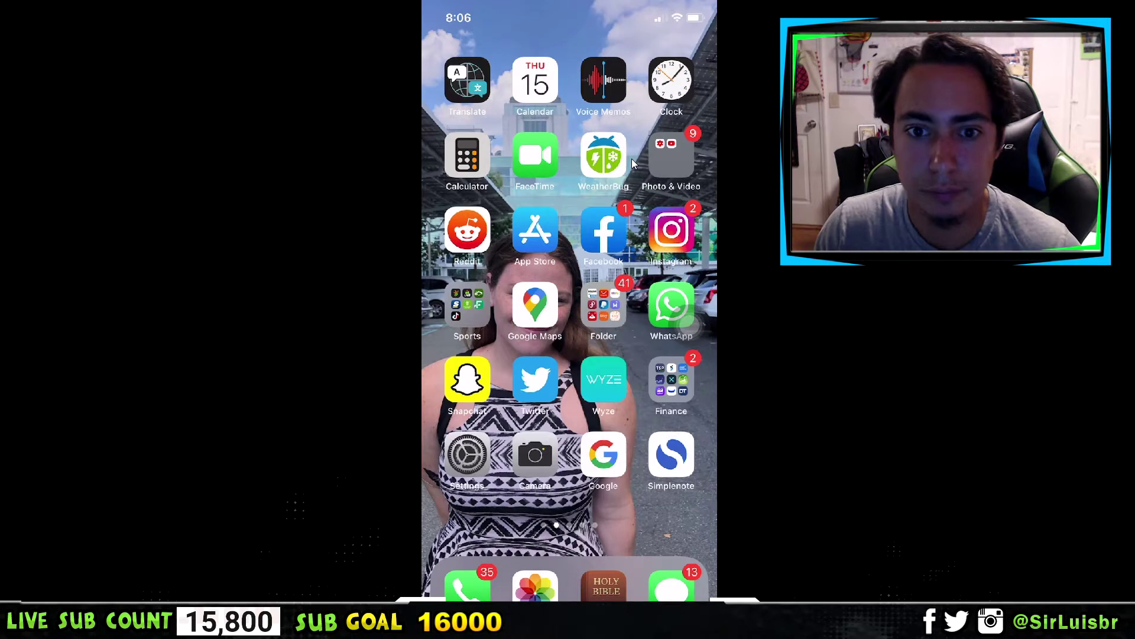
- Exit full screen, pin the mirror window above other windows, and shift it slightly right
key("Escape")
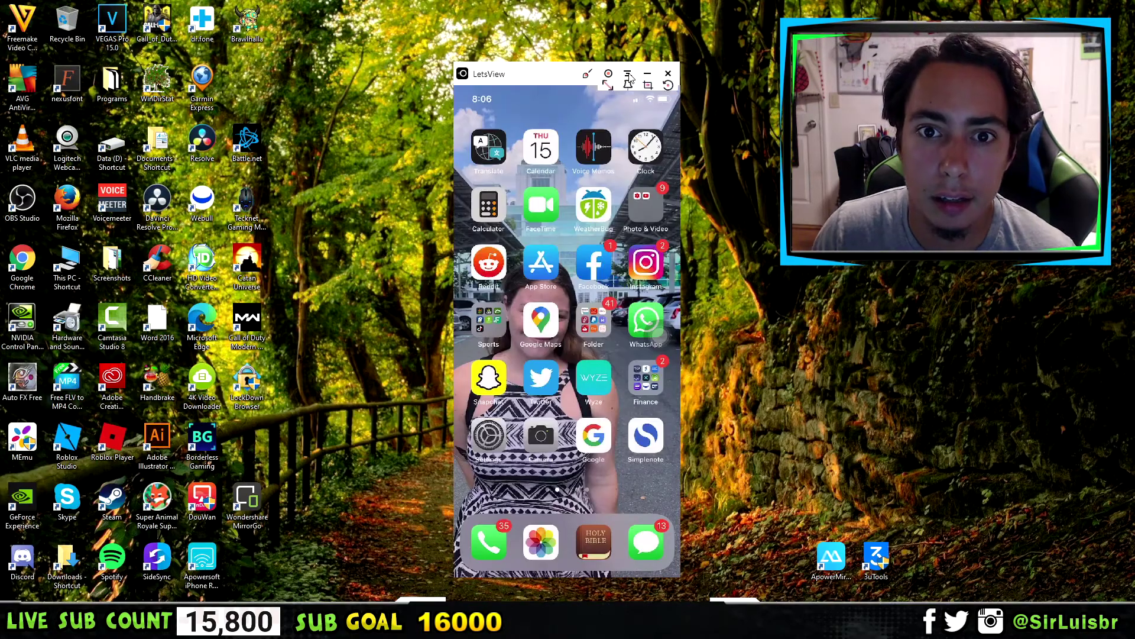
left_click(630, 85)
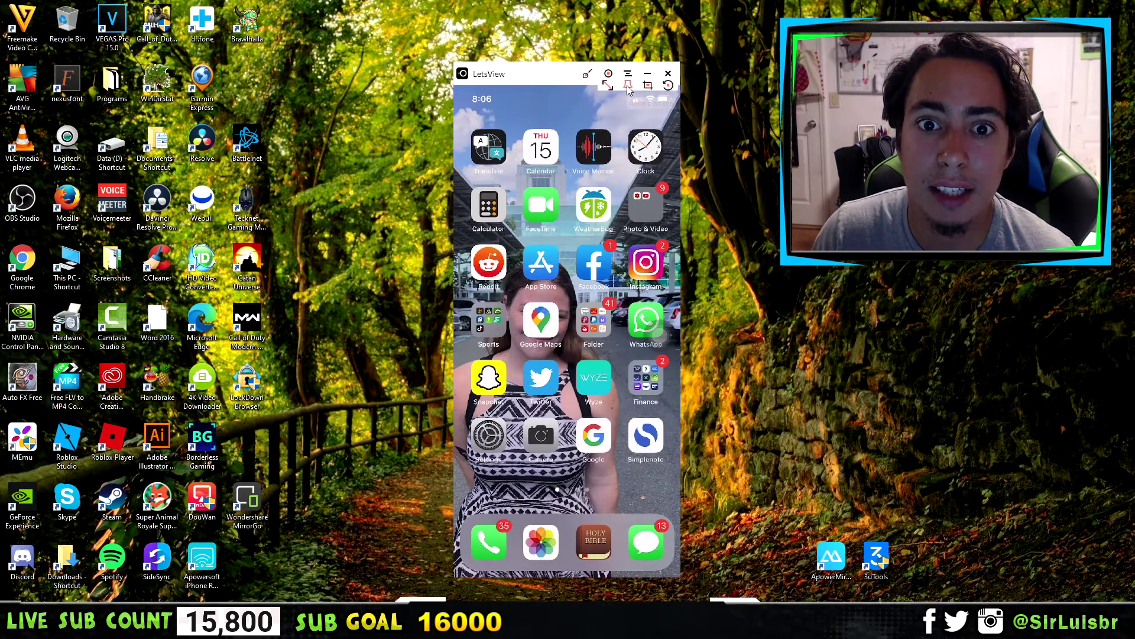
left_click_drag(542, 74, 566, 65)
- Rotate the mirrored phone image four quarter turns, back to upright
left_click(655, 66)
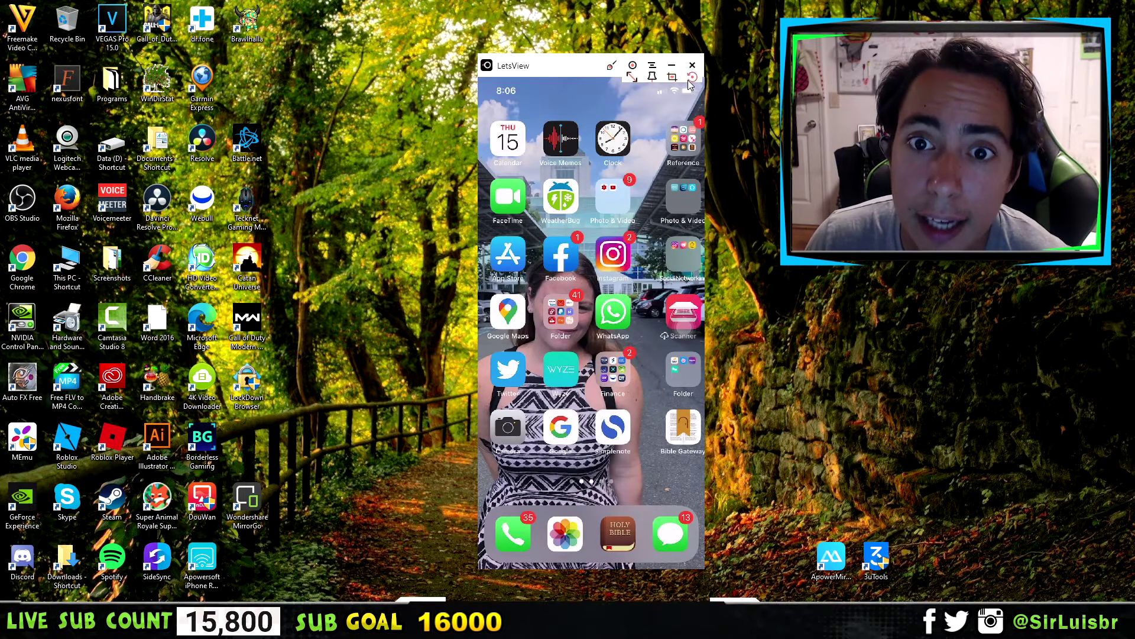
left_click(693, 78)
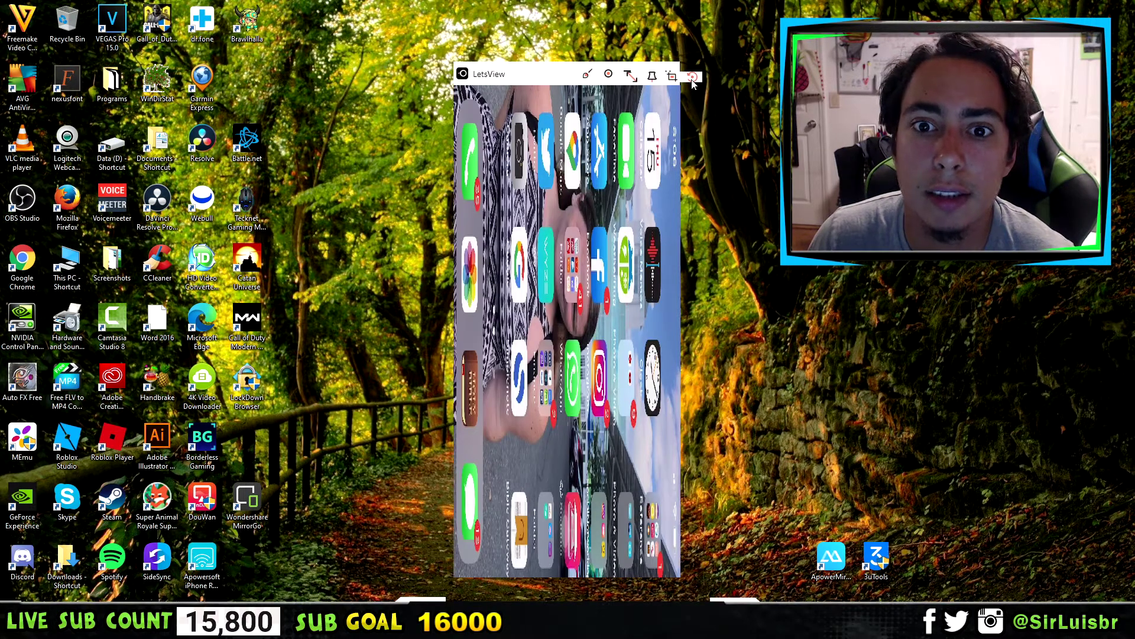
left_click(692, 77)
left_click(692, 78)
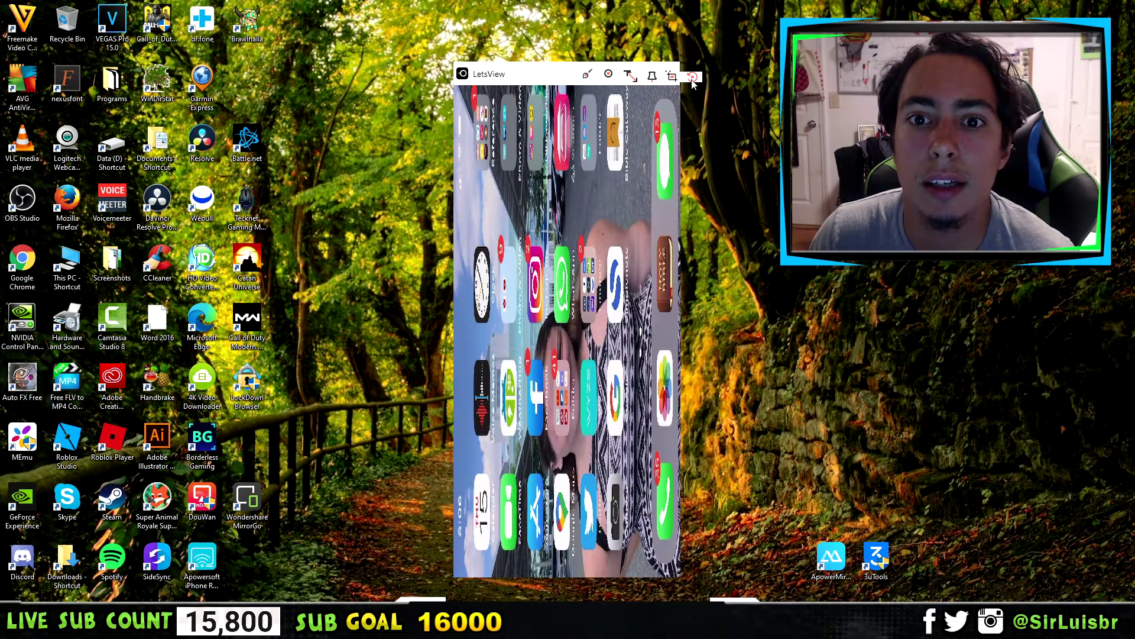
left_click(692, 78)
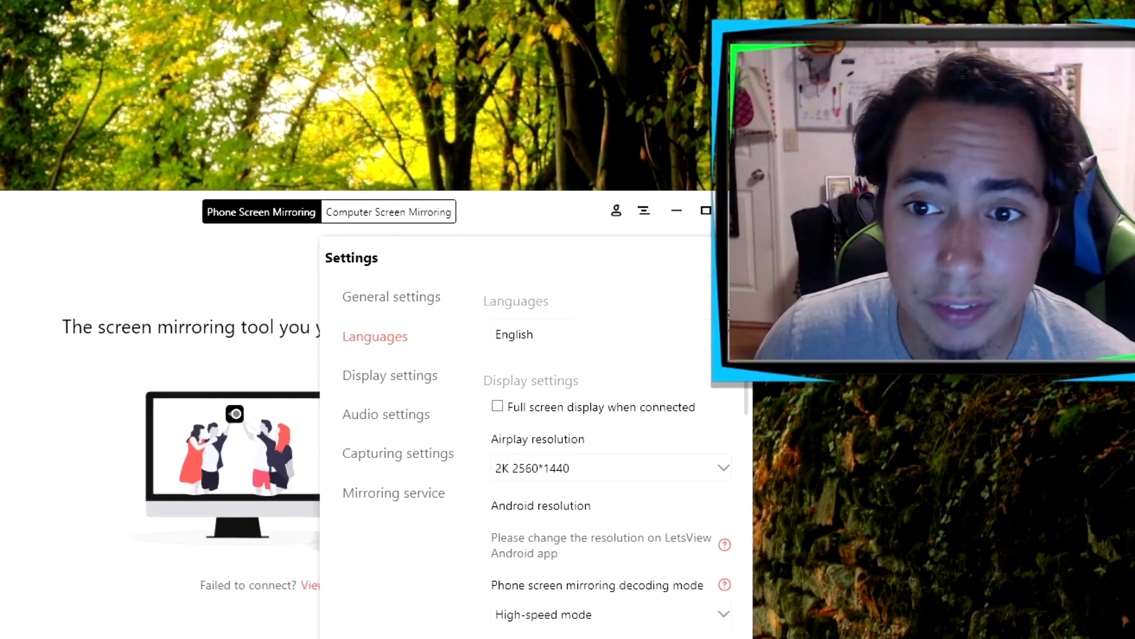
- Close the Settings panel, then quit LetsView with Alt+F4 and confirm the exit
left_click(278, 627)
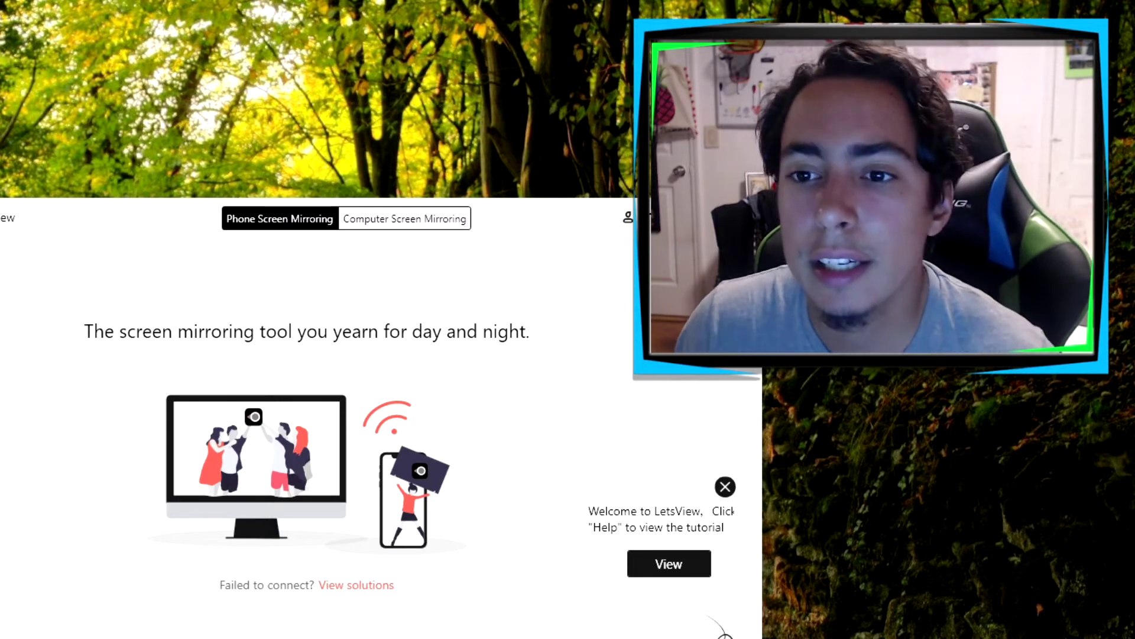
key("alt+F4")
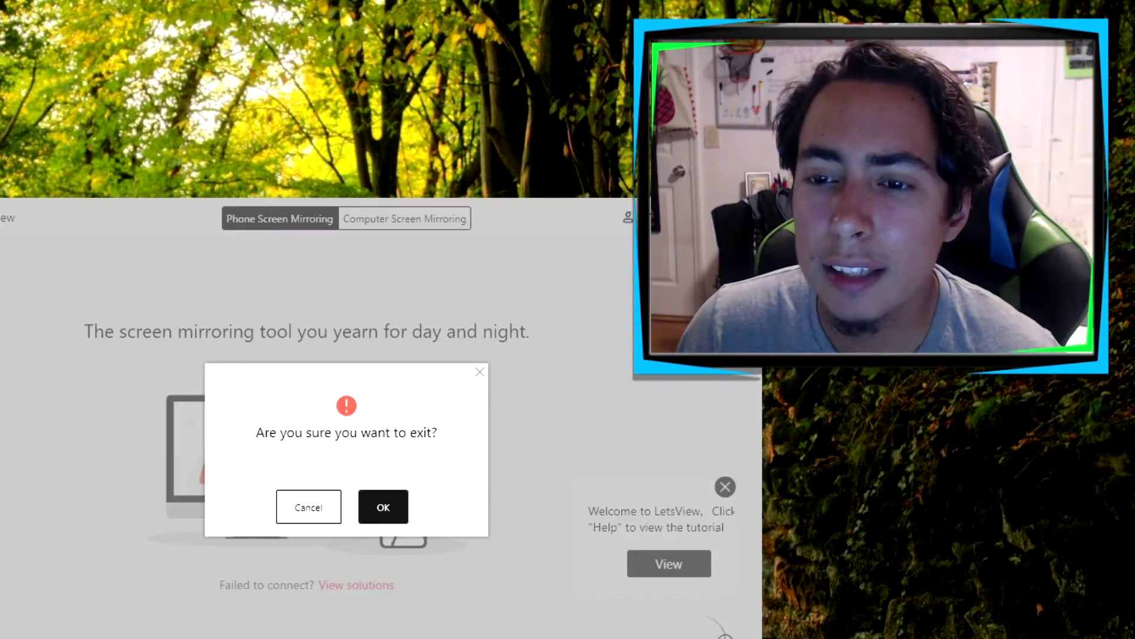
left_click(394, 497)
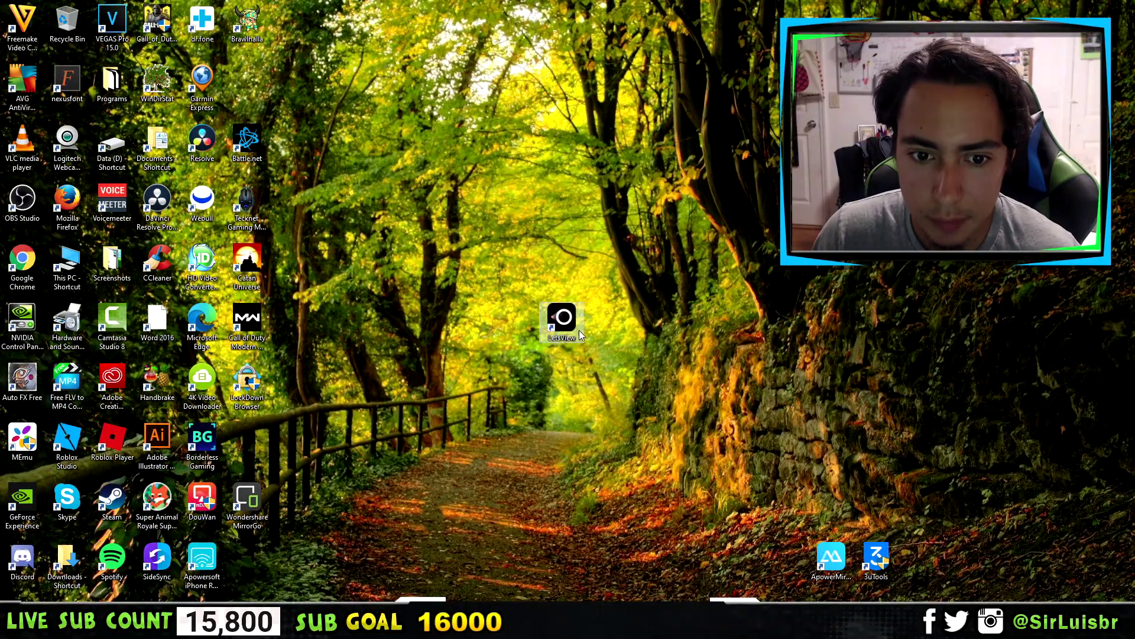
- Move the LetsView shortcut to the bottom row and check the ApowerMirror shortcut's options
left_click_drag(563, 317, 580, 364)
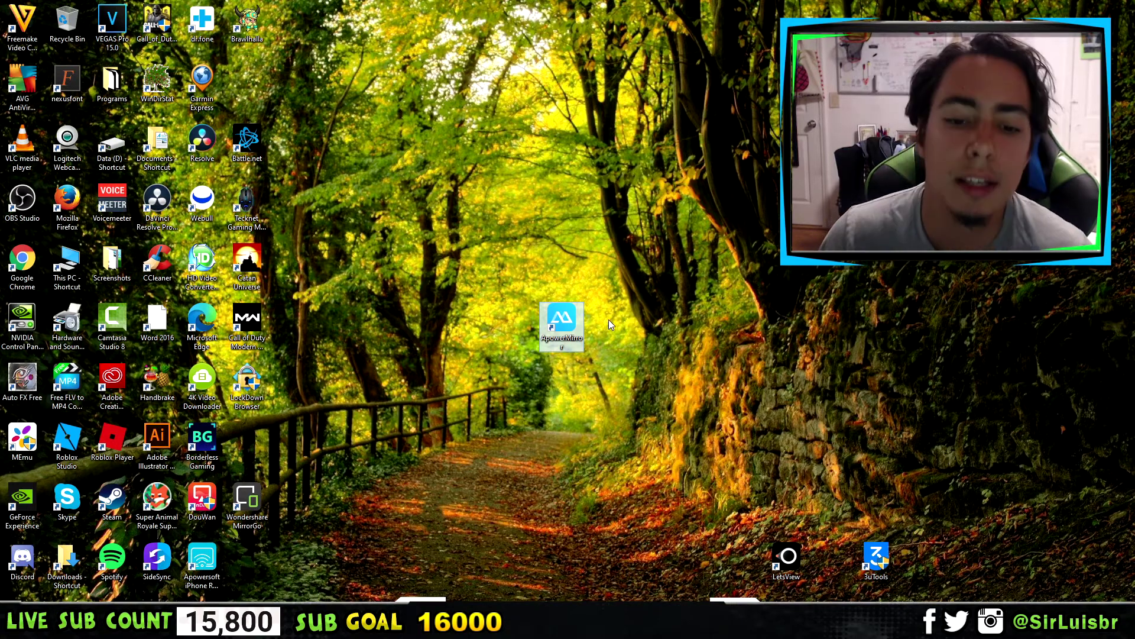
right_click(572, 321)
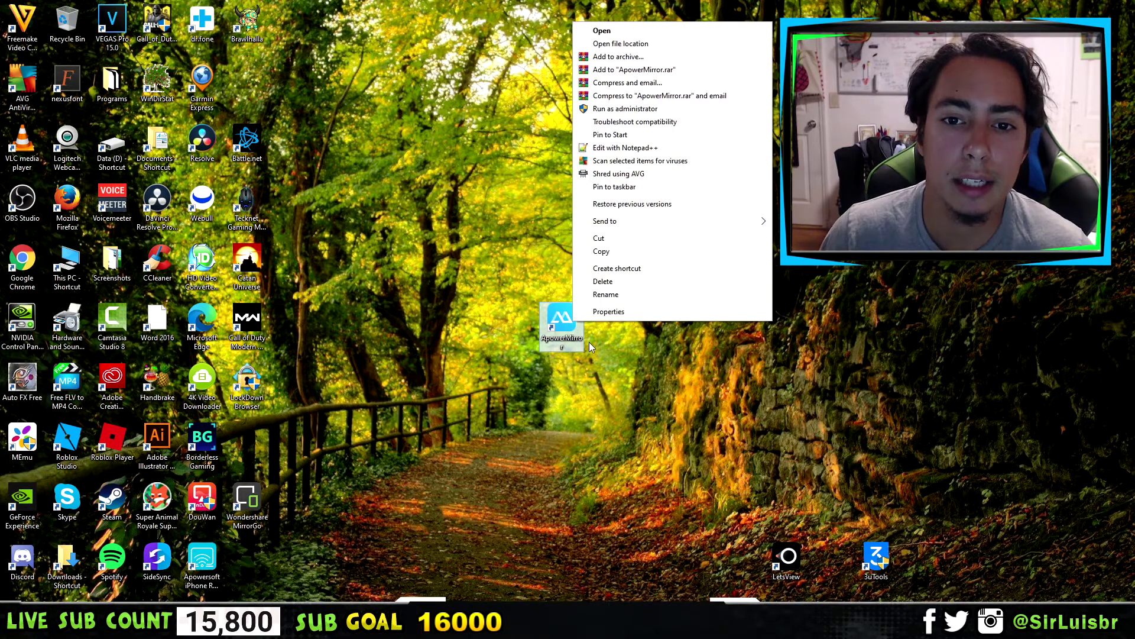
left_click(586, 343)
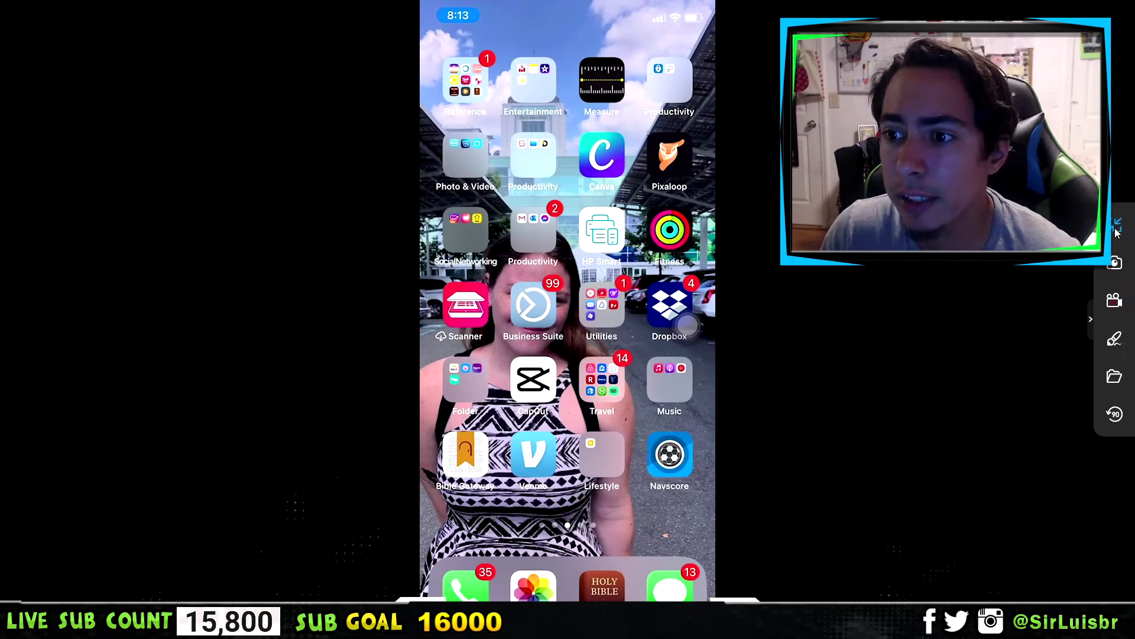
- Exit full screen, circle icons and draw an arrow in red, then undo both marks
left_click(1117, 228)
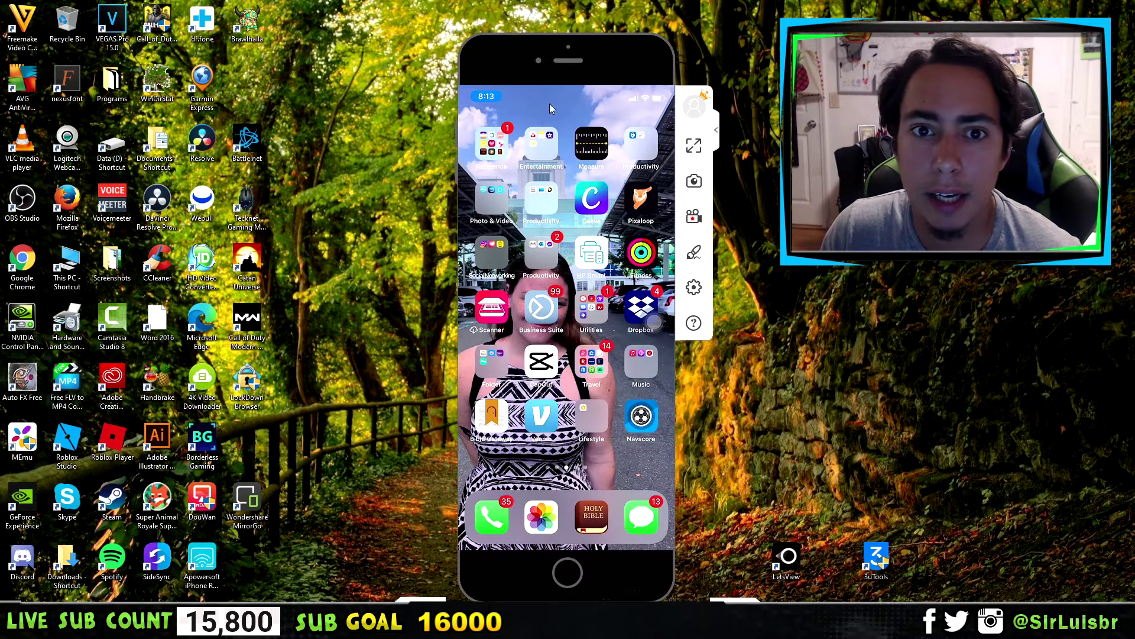
left_click_drag(600, 62, 616, 46)
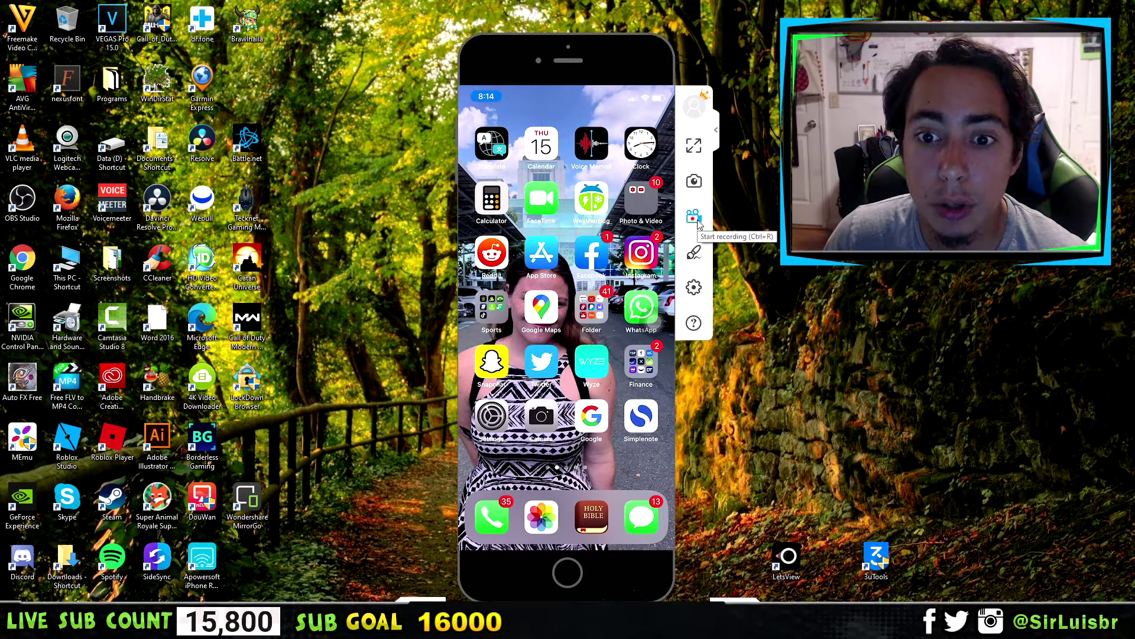
left_click(695, 253)
mouse_move(536, 237)
left_mouse_down()
mouse_move(541, 322)
mouse_move(624, 233)
mouse_move(665, 255)
left_mouse_up()
left_click_drag(605, 288, 606, 328)
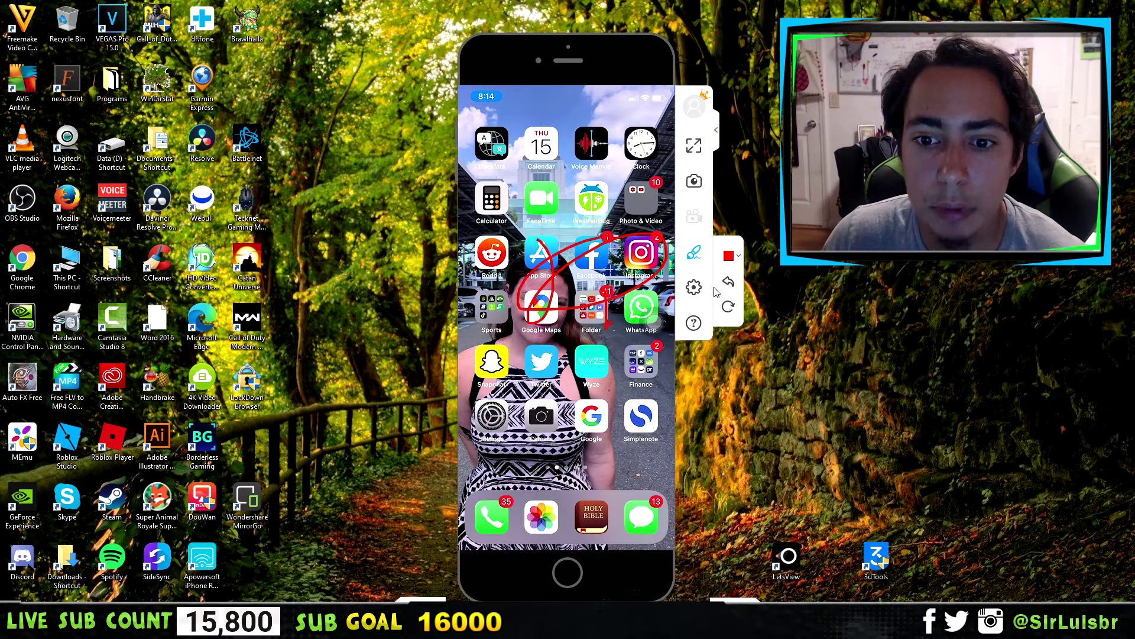
left_click(729, 283)
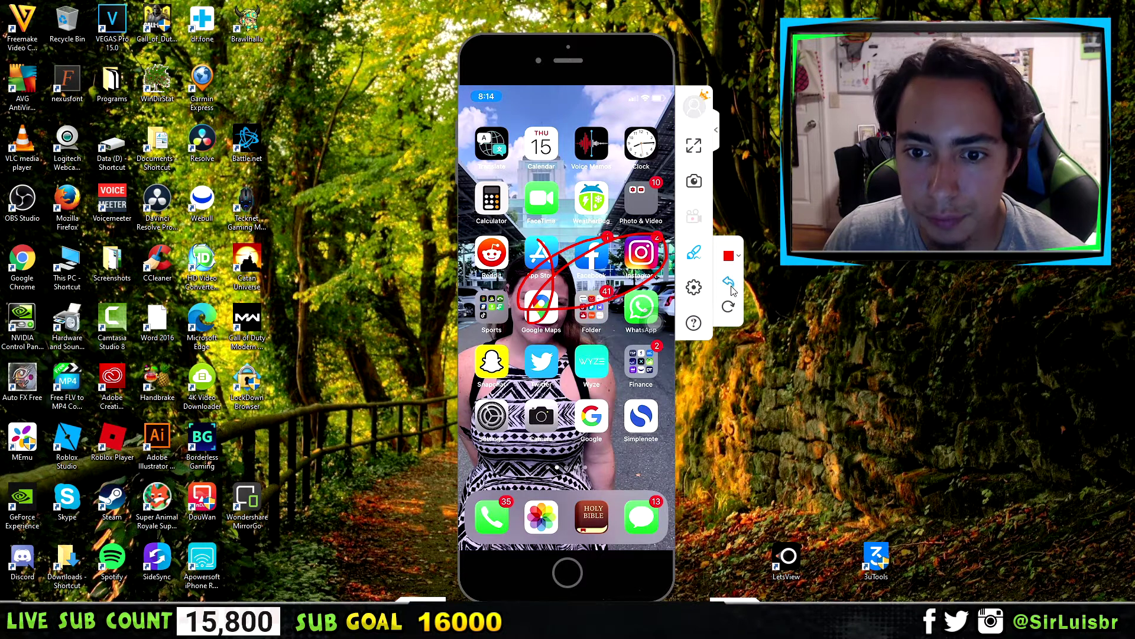
left_click(729, 282)
- Review the display settings, keeping the AirPlay resolution at 1080p
left_click(694, 287)
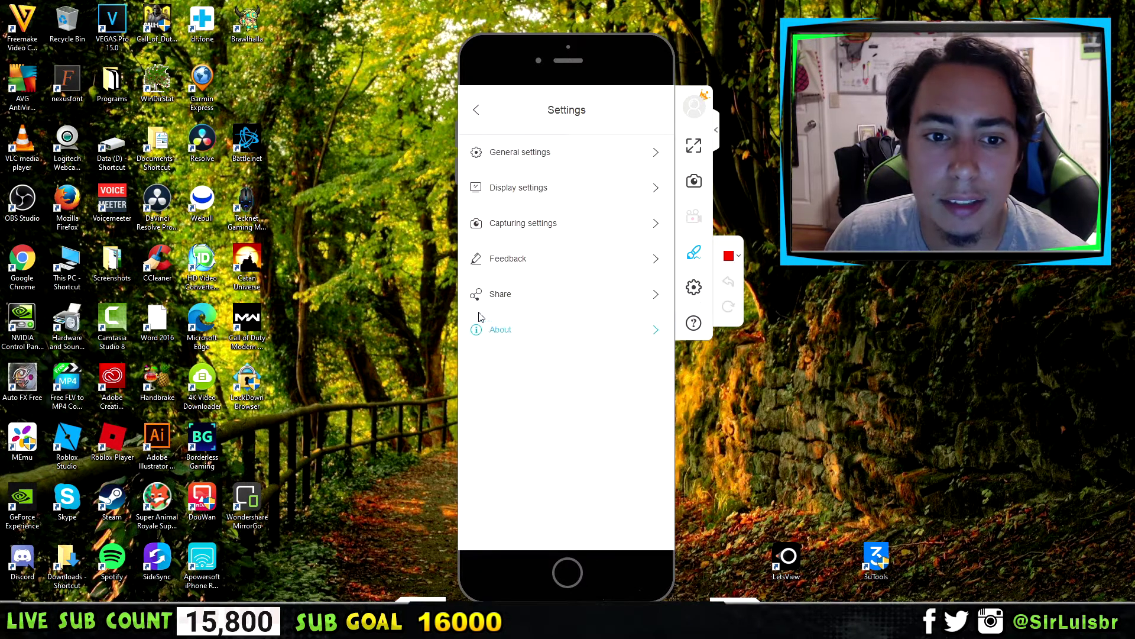
left_click(579, 195)
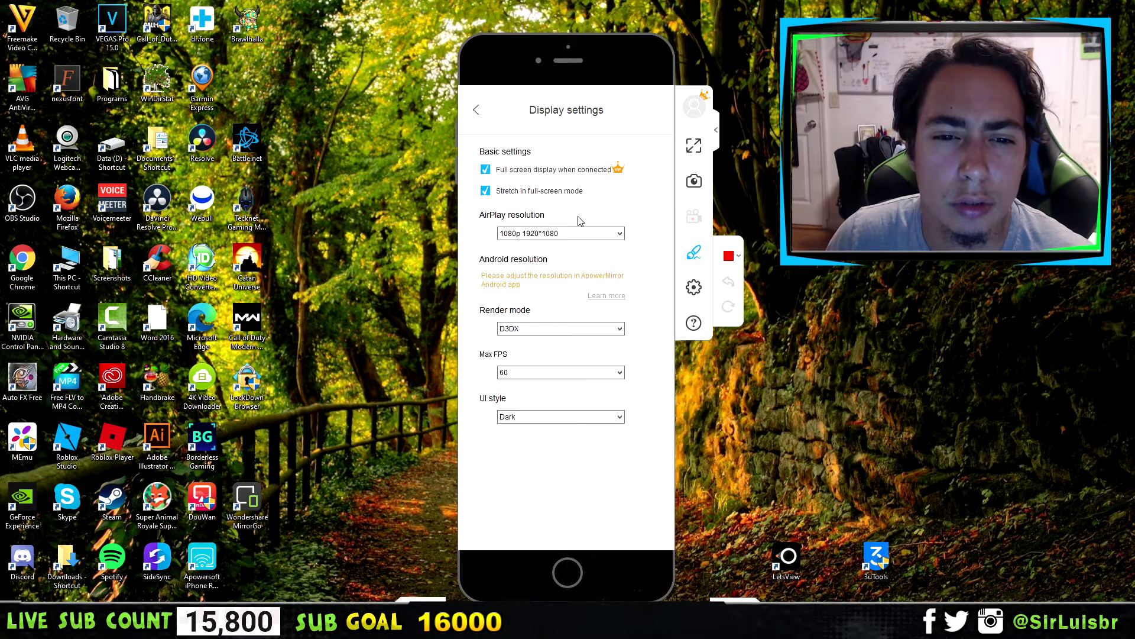
left_click(591, 233)
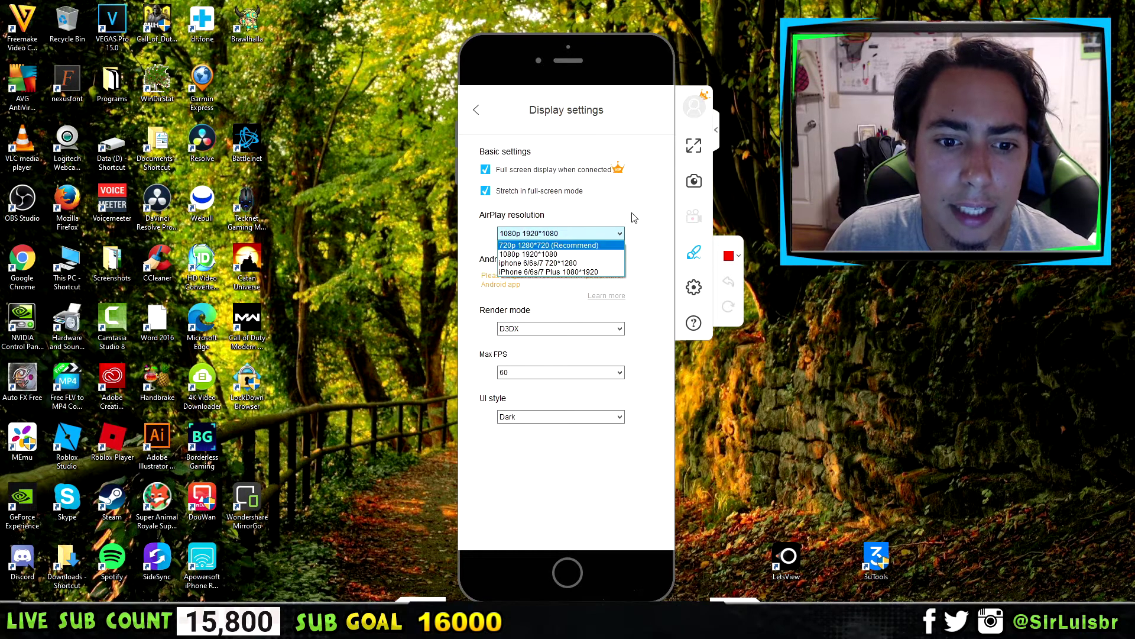
left_click(634, 218)
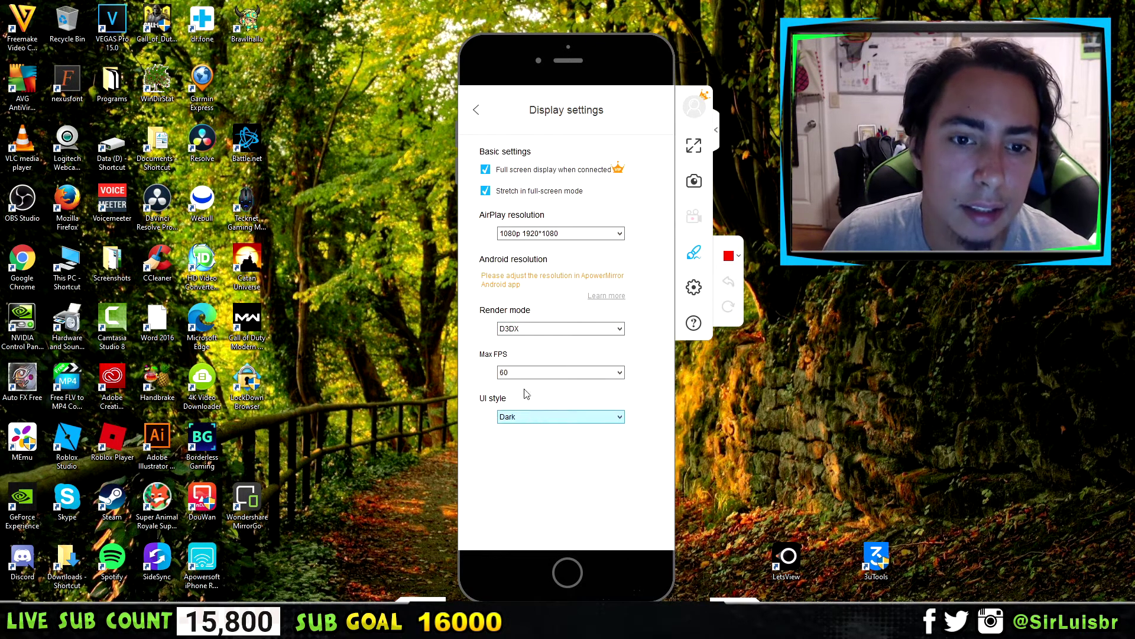
left_click(476, 110)
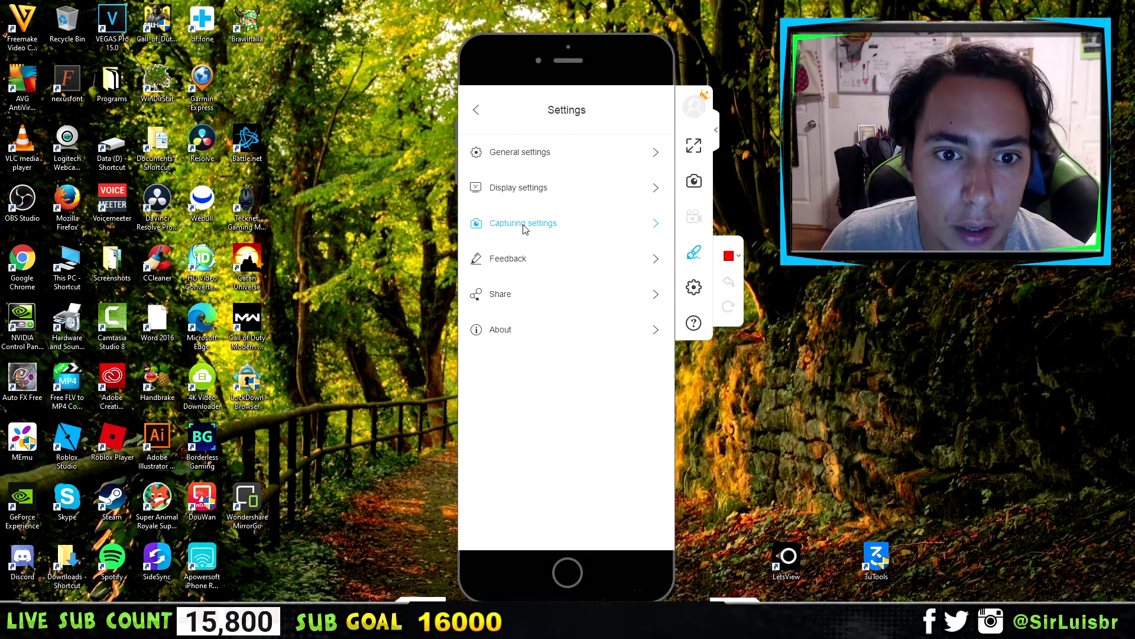
- Look over the general and capturing settings, then close the settings panel
left_click(551, 159)
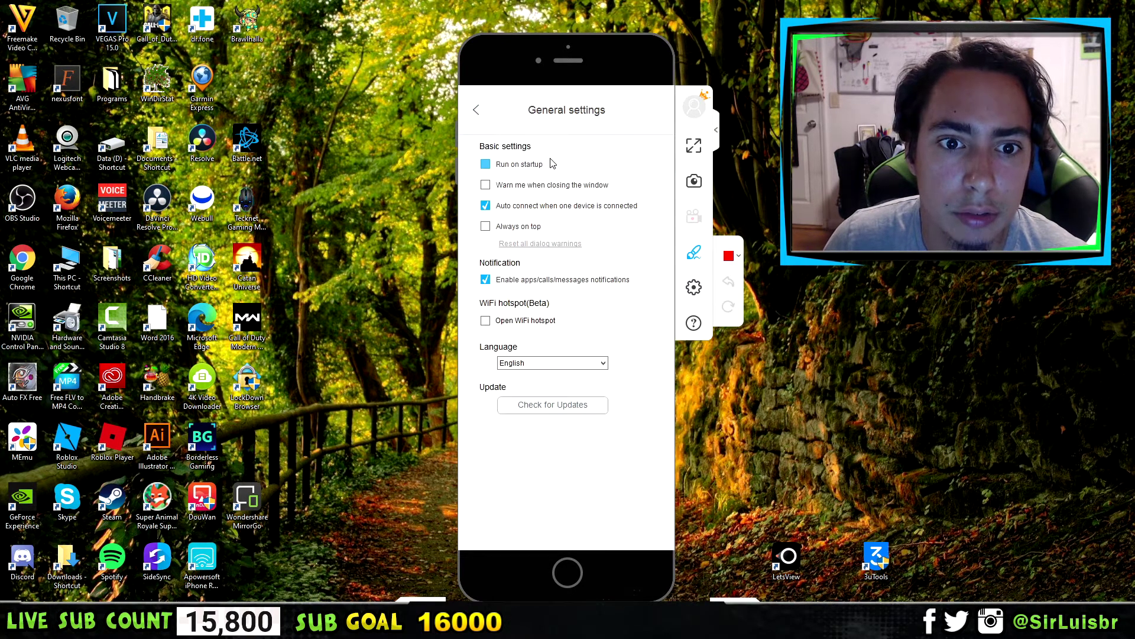
left_click(476, 111)
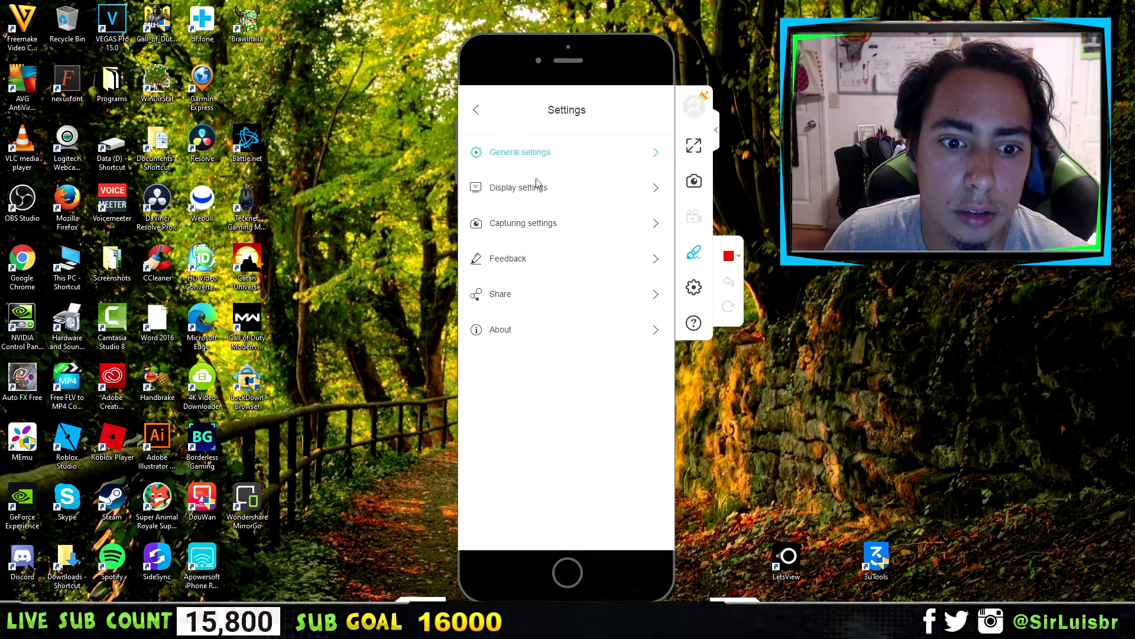
left_click(537, 220)
left_click(694, 287)
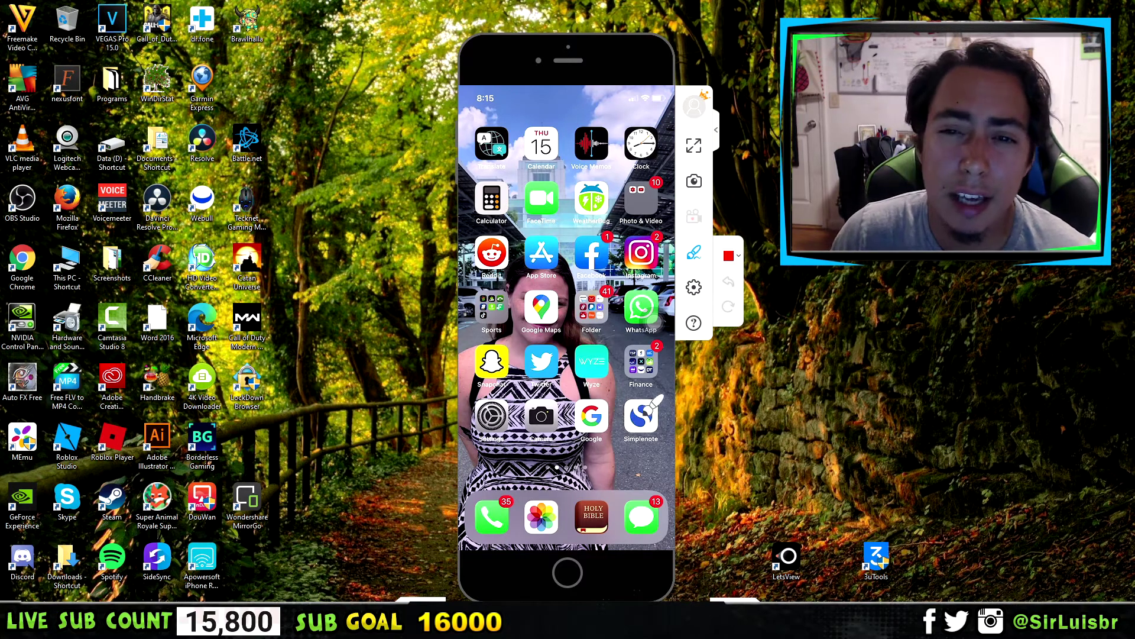
- Close the ApowerMirror mirroring window and dismiss the blank window left behind
left_click(696, 107)
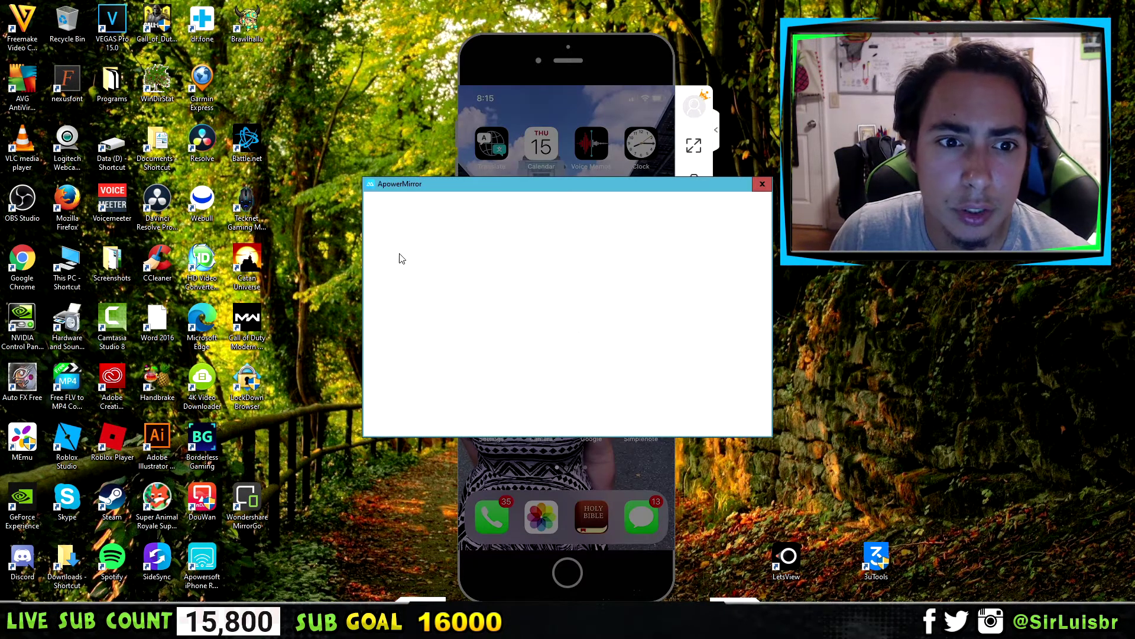
left_click(763, 185)
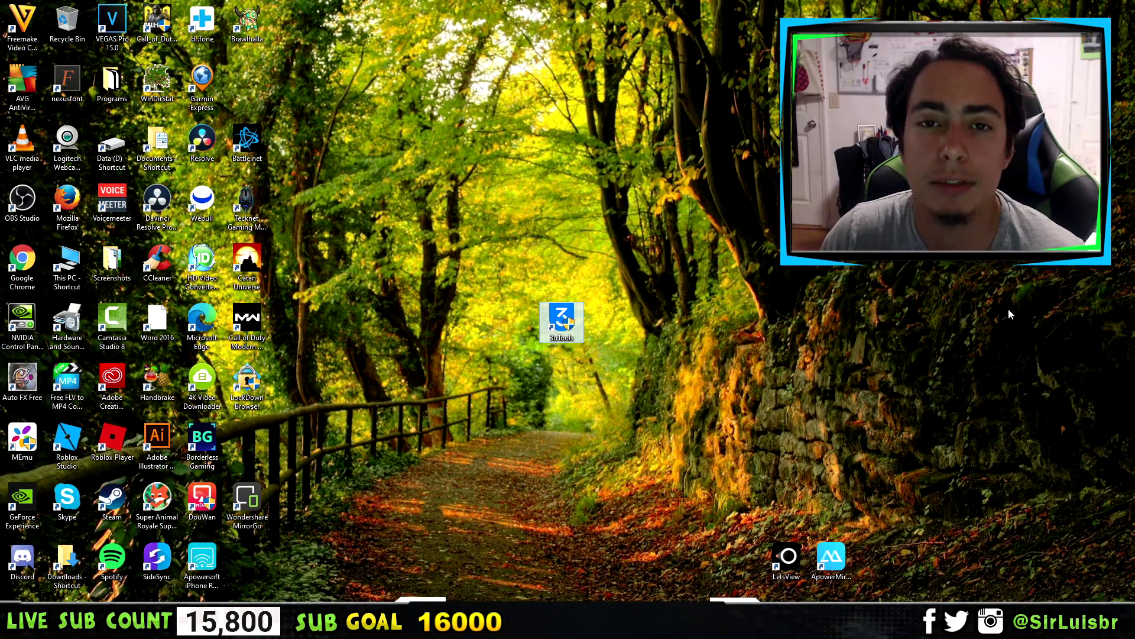
- Start 3uTools, open its Toolbox page, and move the window further left
double_click(560, 320)
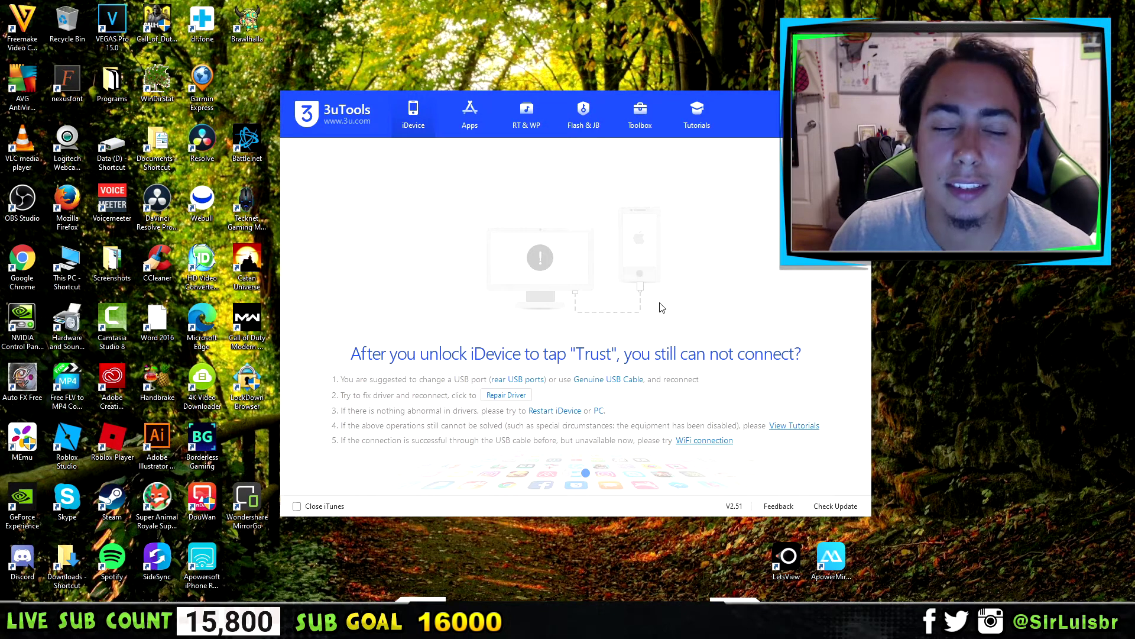
left_click(464, 113)
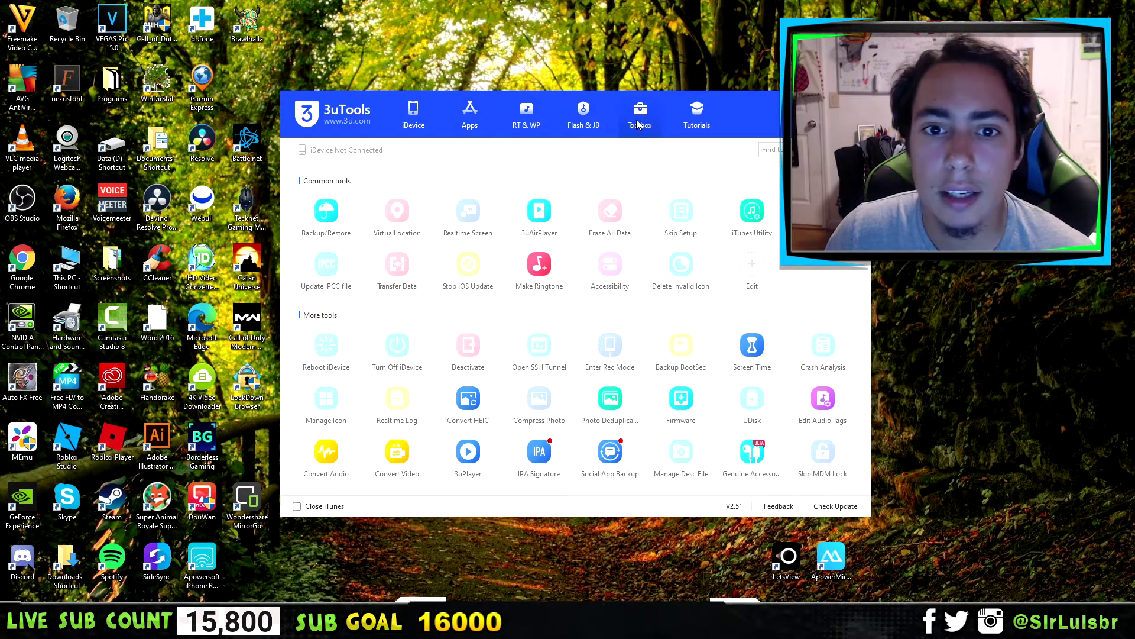
left_click_drag(778, 111, 683, 97)
- Search the 3uTools toolbox for 'pla' to list 3uPlayer and 3uAirPlayer, and shift the window right
left_click(697, 136)
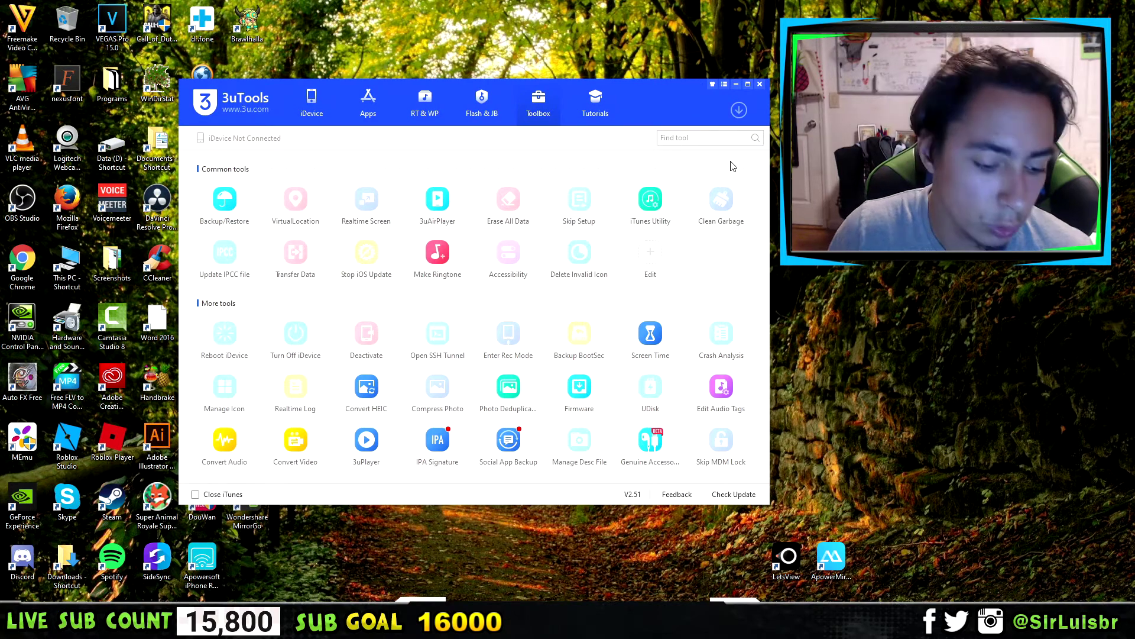
type("player")
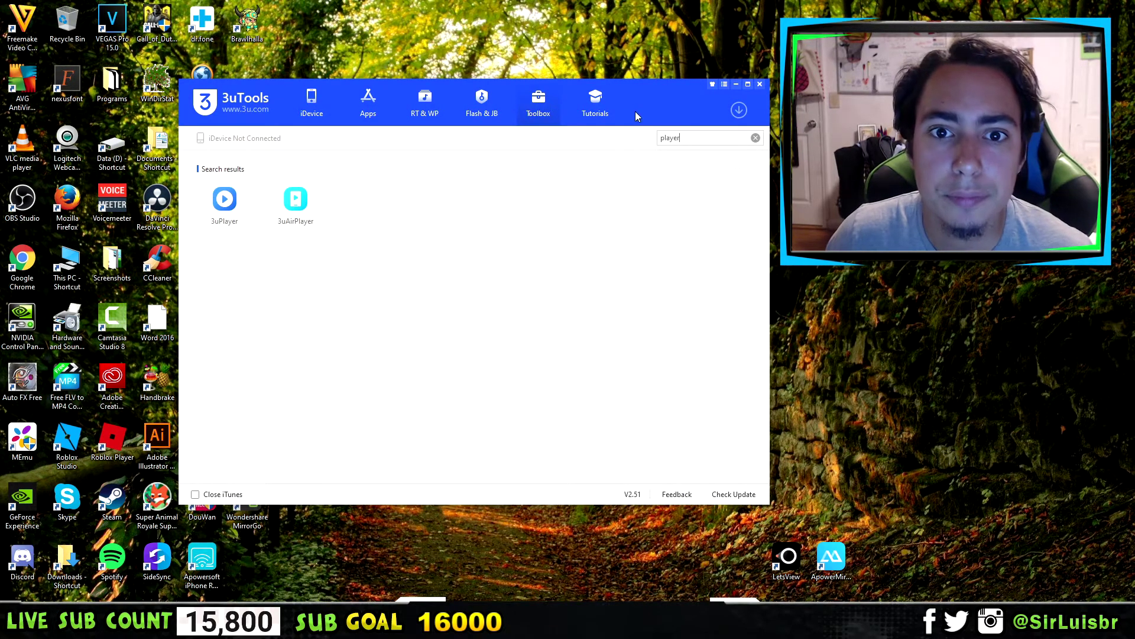
left_click_drag(635, 112, 839, 117)
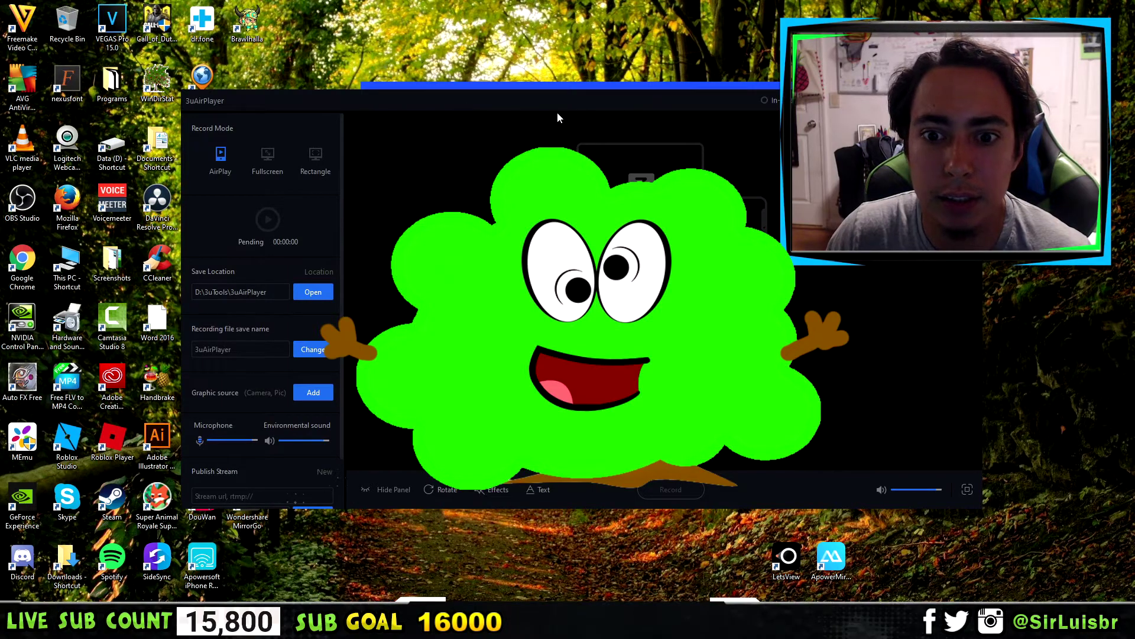
- Move the 3uAirPlayer window up and to the left
left_click_drag(558, 113, 613, 93)
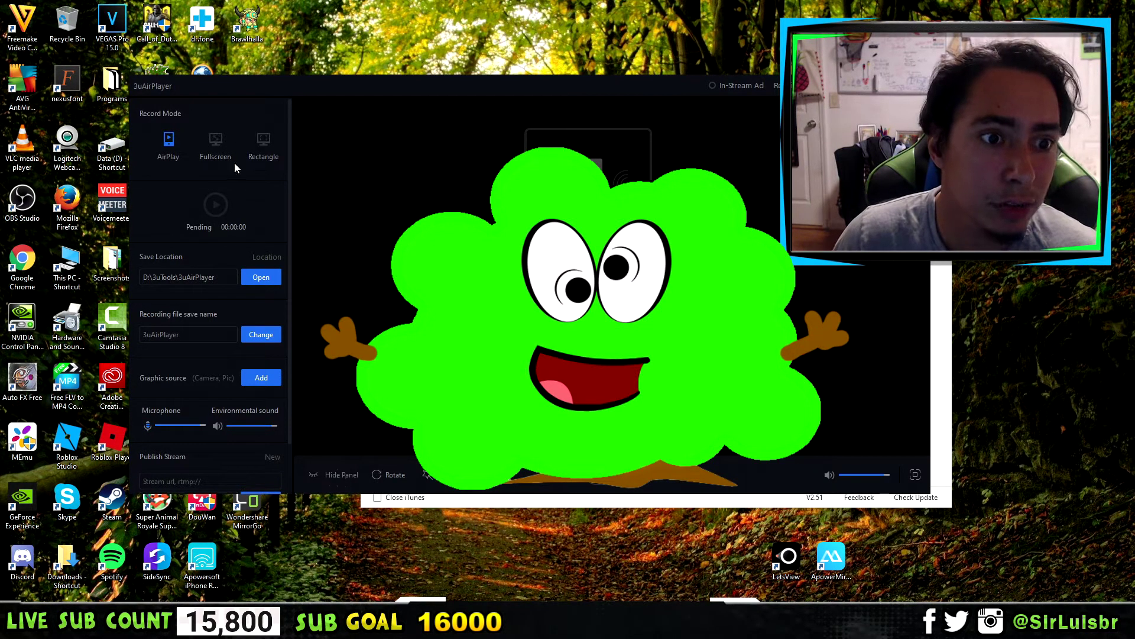
- Scroll down and back up through 3uAirPlayer's left settings panel to review its options
scroll(187, 433, "down", 1)
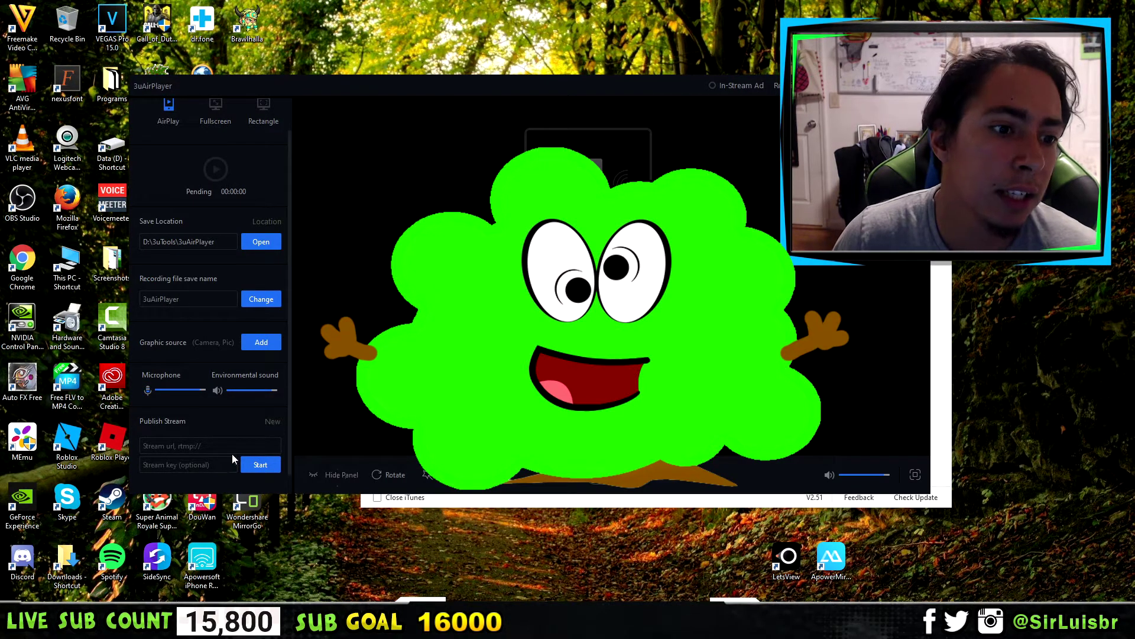
scroll(195, 413, "up", 1)
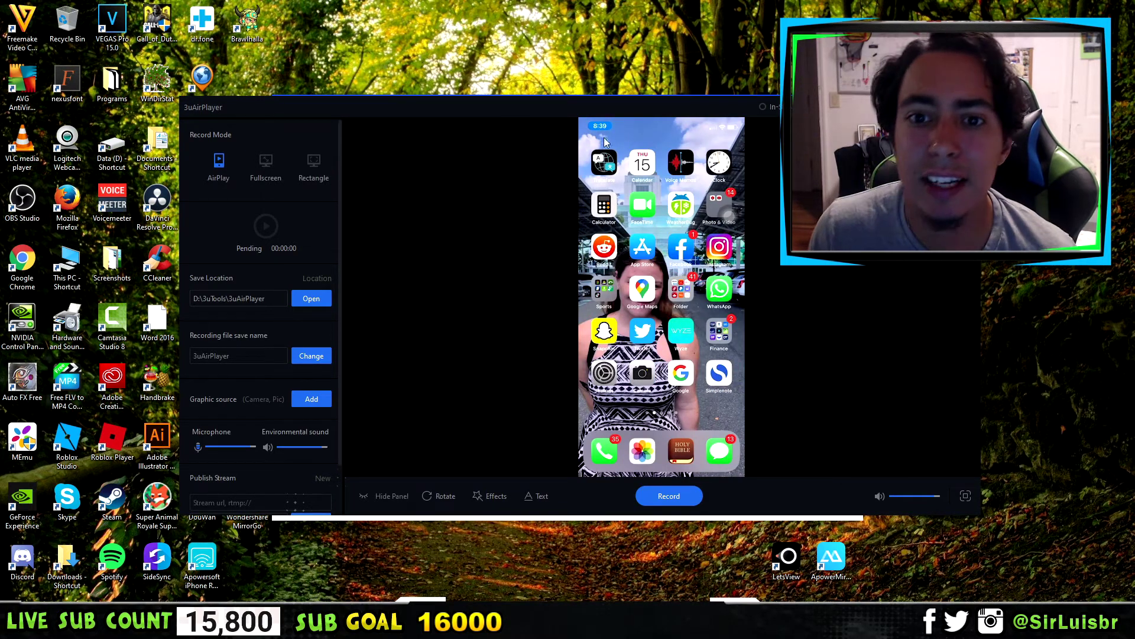
- Try Fullscreen mode, return to AirPlay mode in a normal window, and hide the settings panel
left_click(270, 177)
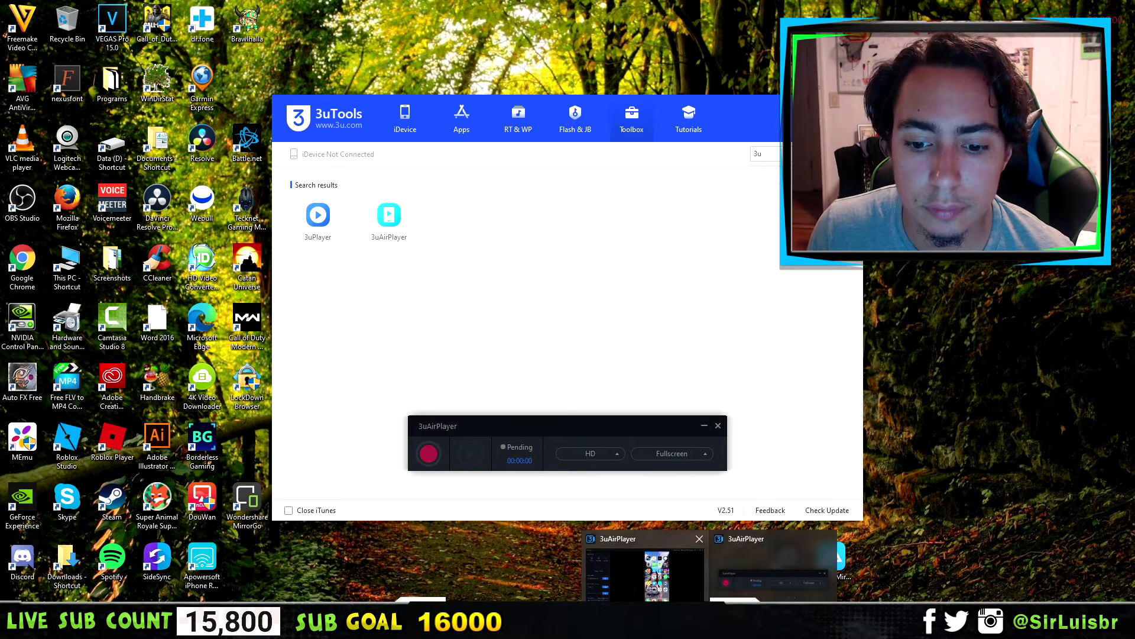
left_click(698, 568)
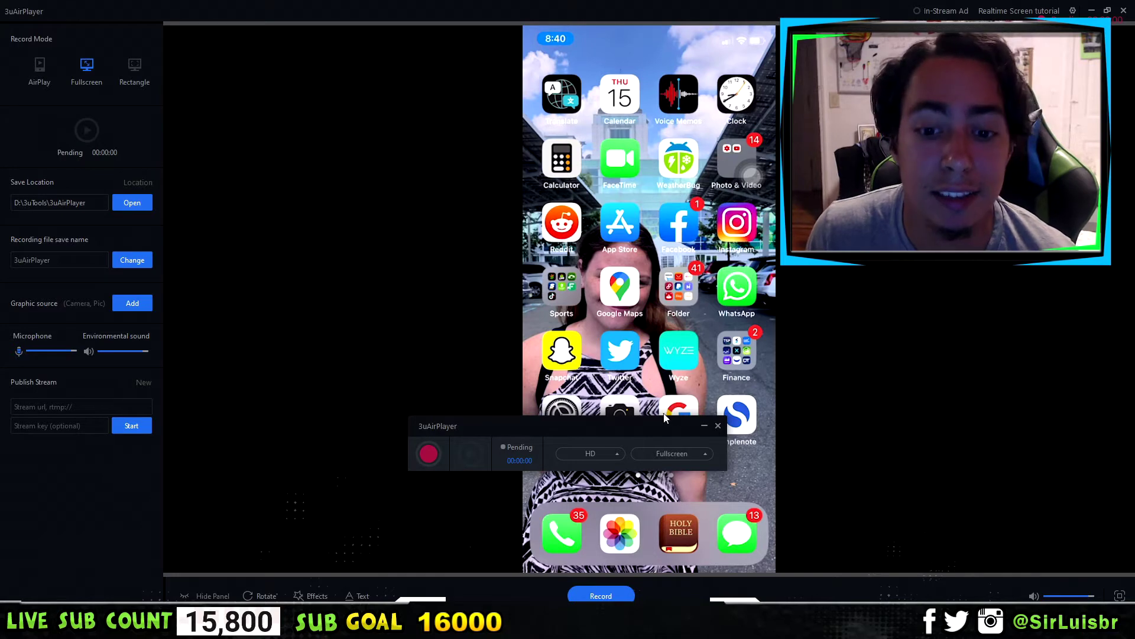
left_click(719, 427)
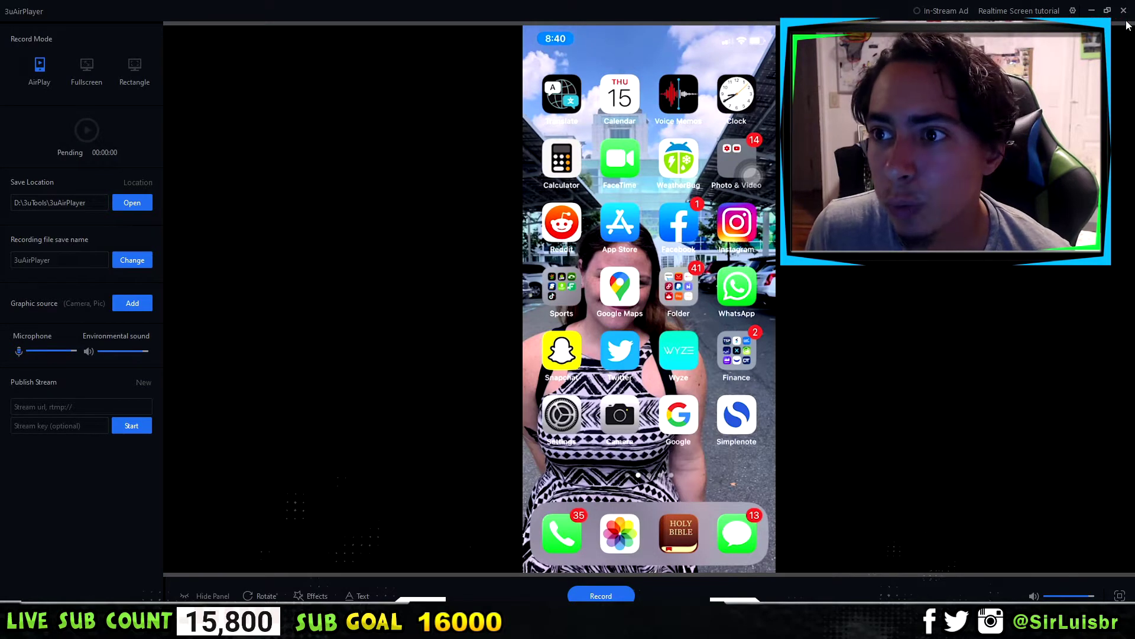
left_click(1107, 11)
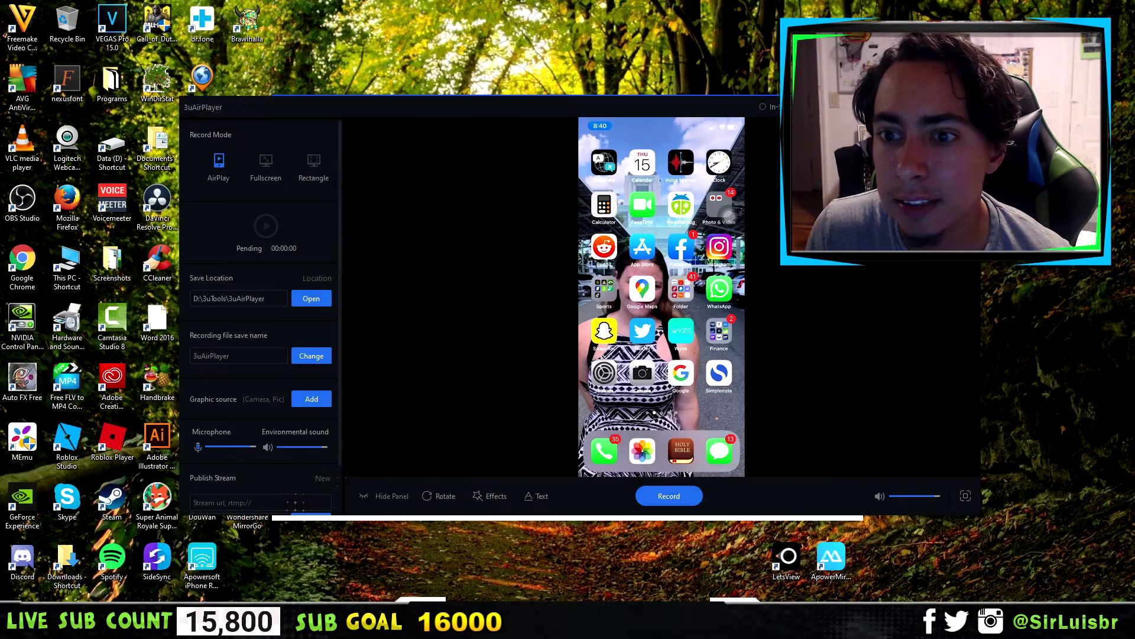
left_click(390, 496)
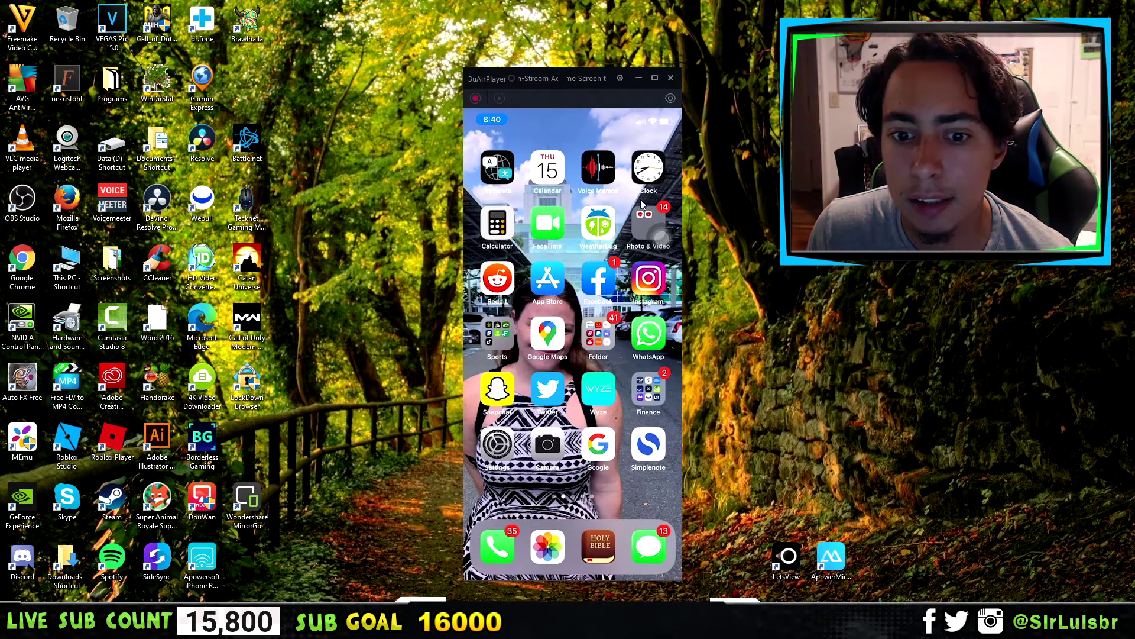
- Move the phone-mirror window up-right and enlarge it from its bottom-right and top-left corners
left_click_drag(593, 76, 616, 43)
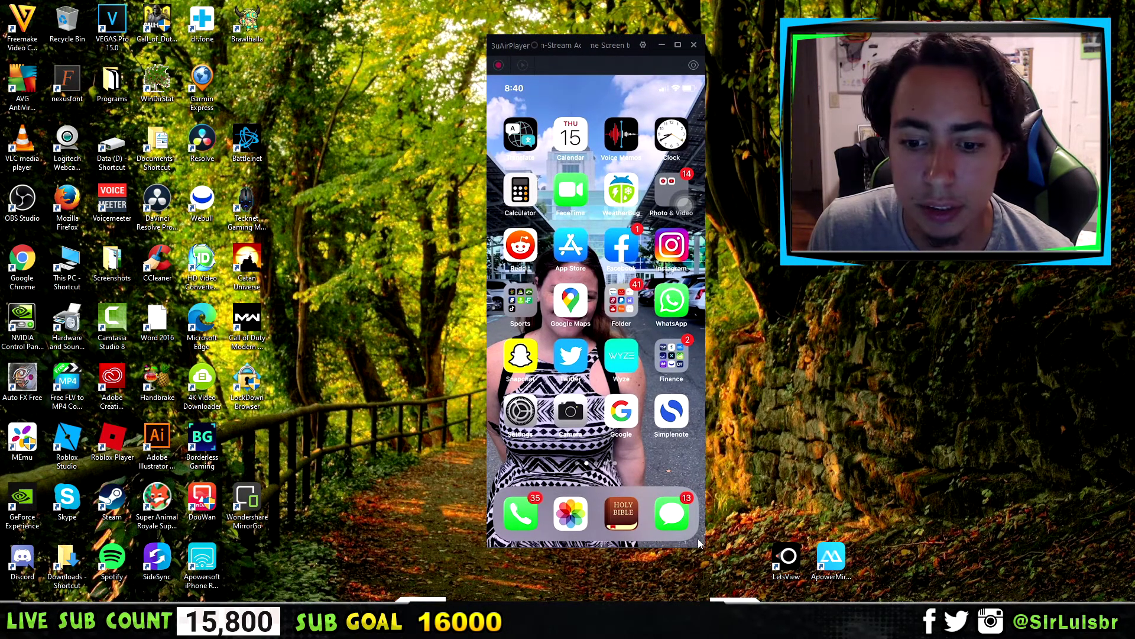
left_click_drag(704, 546, 742, 572)
left_click_drag(487, 35, 470, 28)
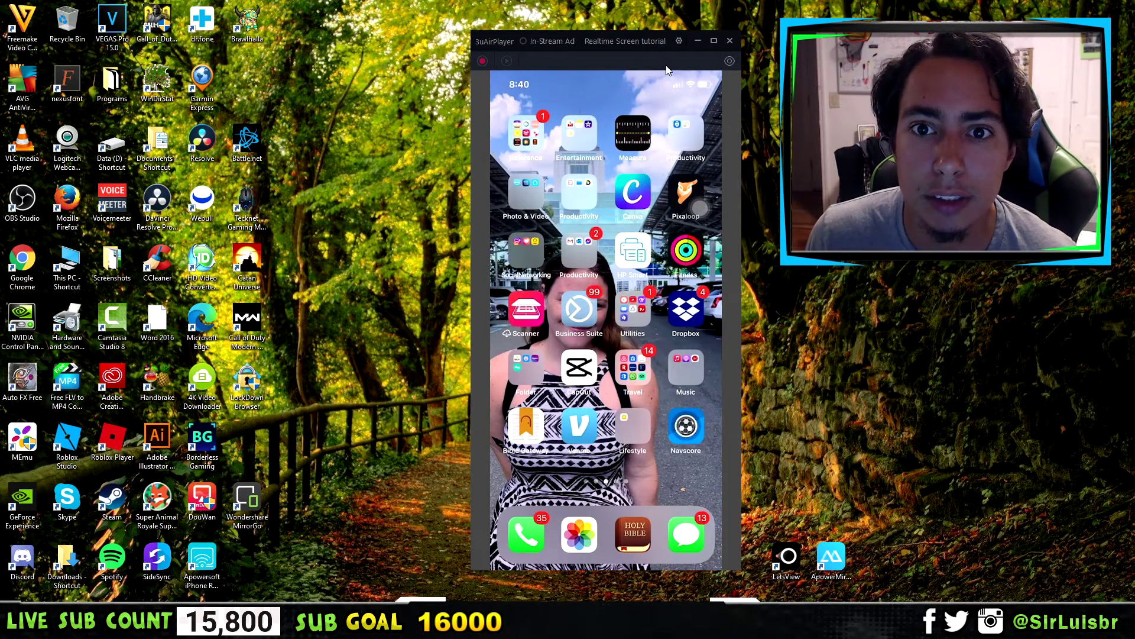
left_click(679, 41)
key("Escape")
left_click(678, 42)
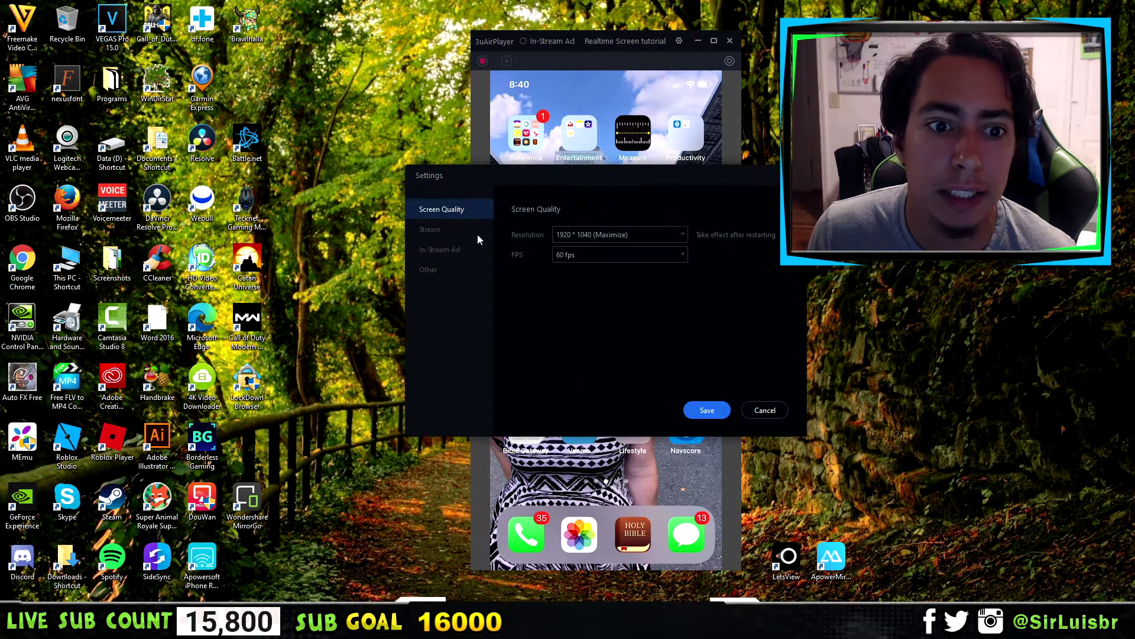
left_click(446, 230)
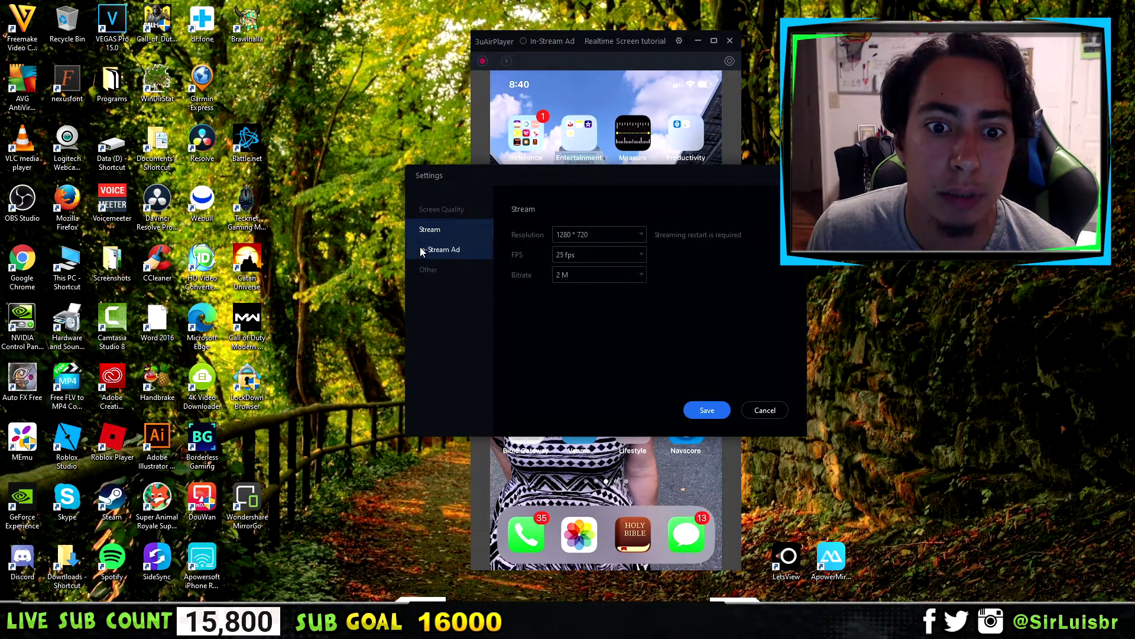
left_click(461, 251)
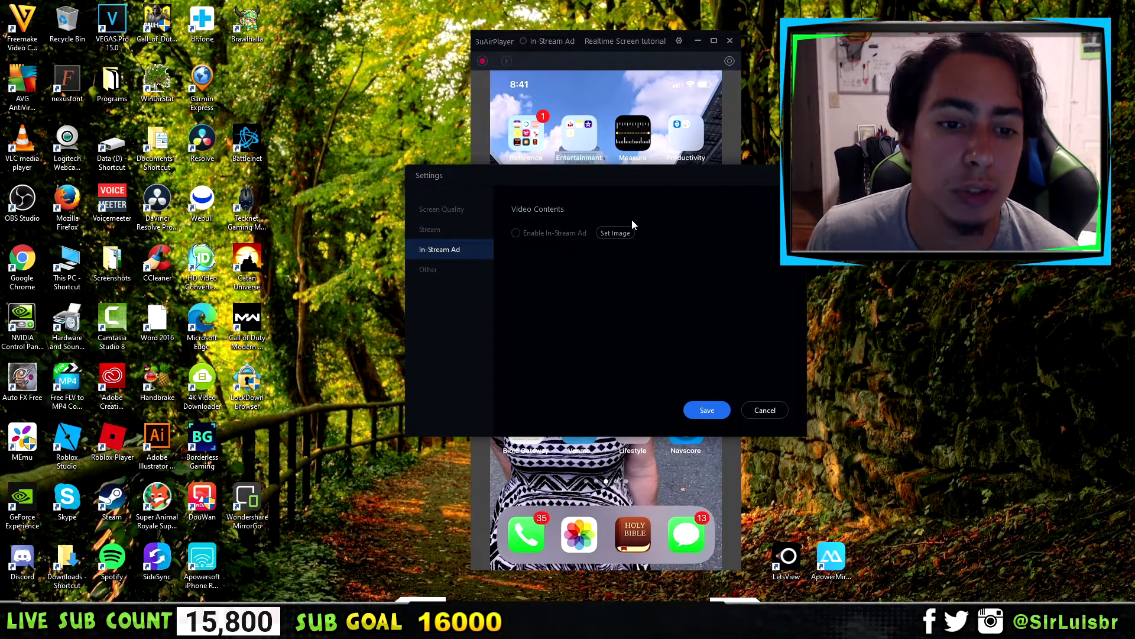
left_click(444, 210)
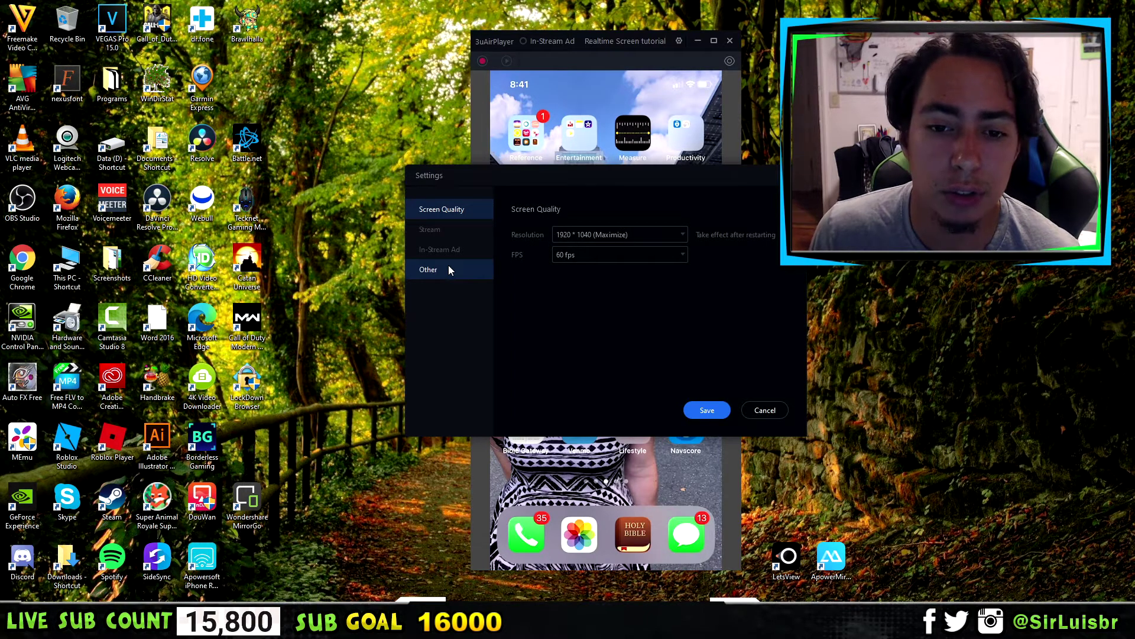
left_click(607, 236)
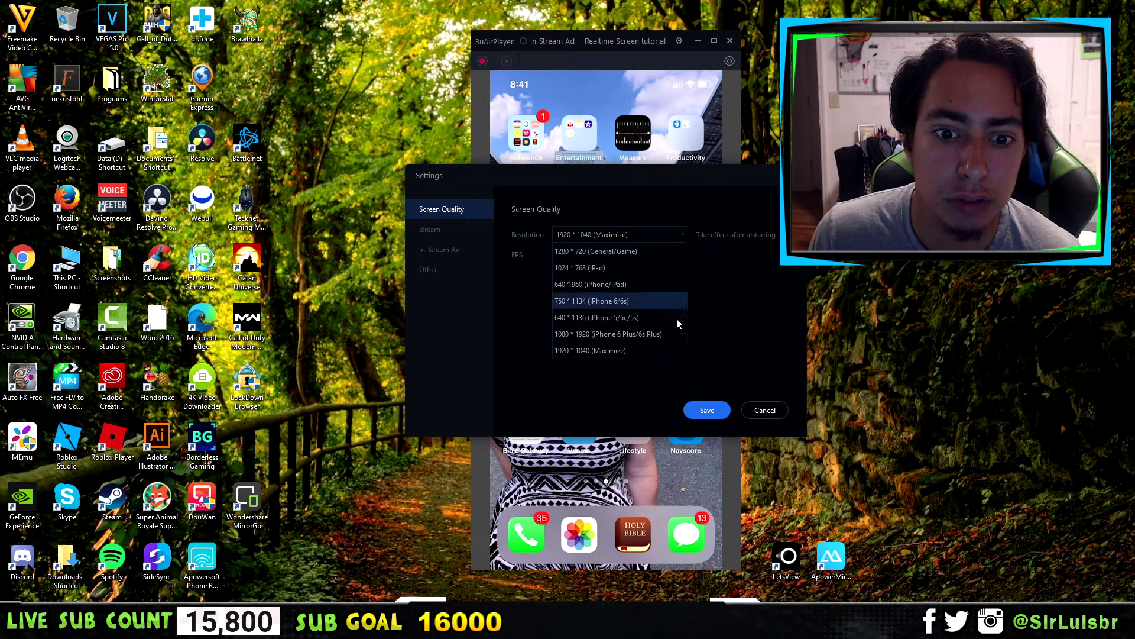
left_click(735, 302)
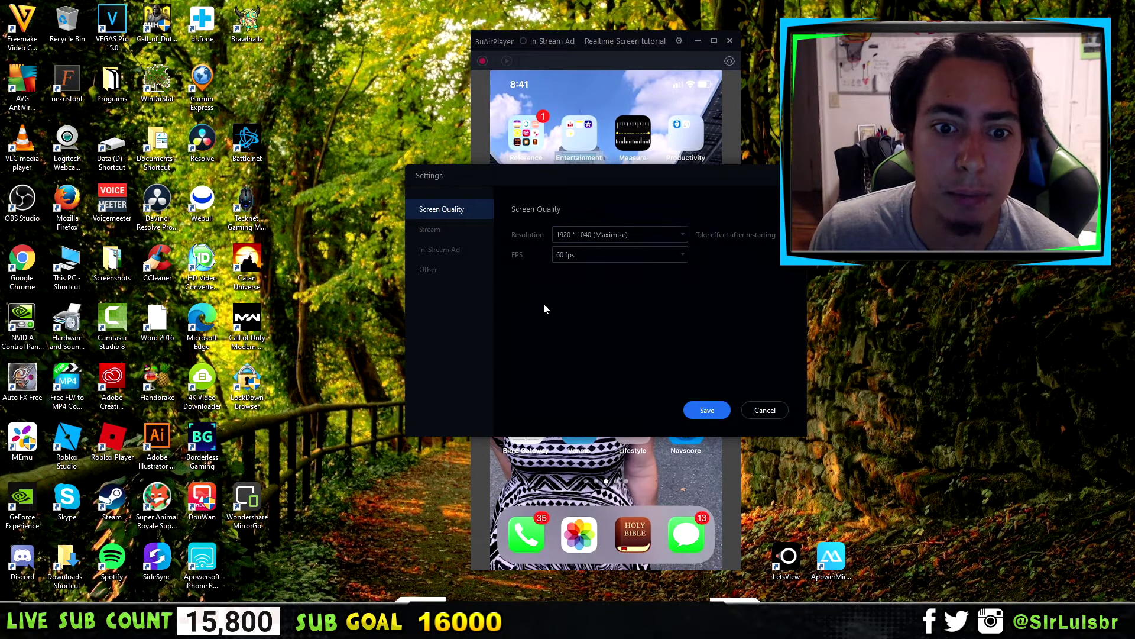
left_click(577, 249)
left_click(739, 293)
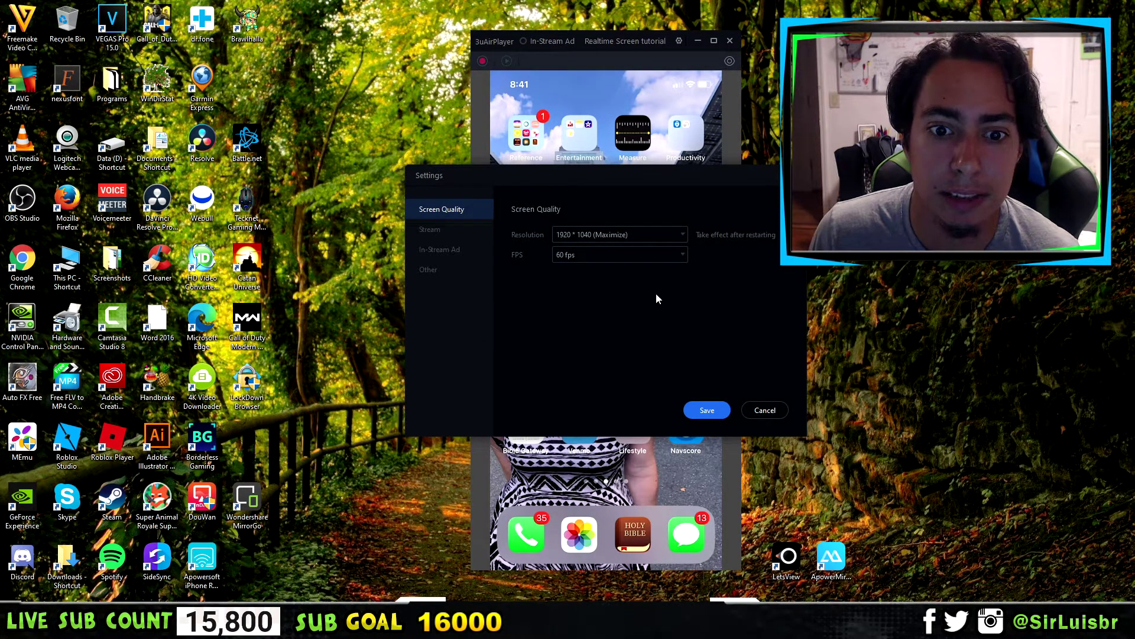
left_click(707, 410)
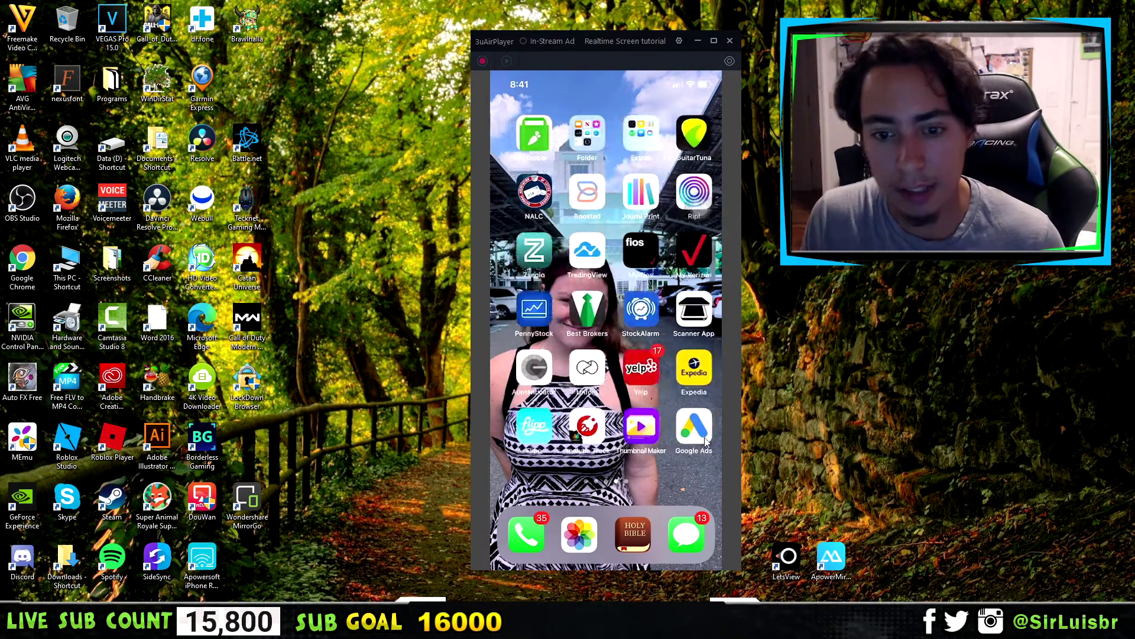